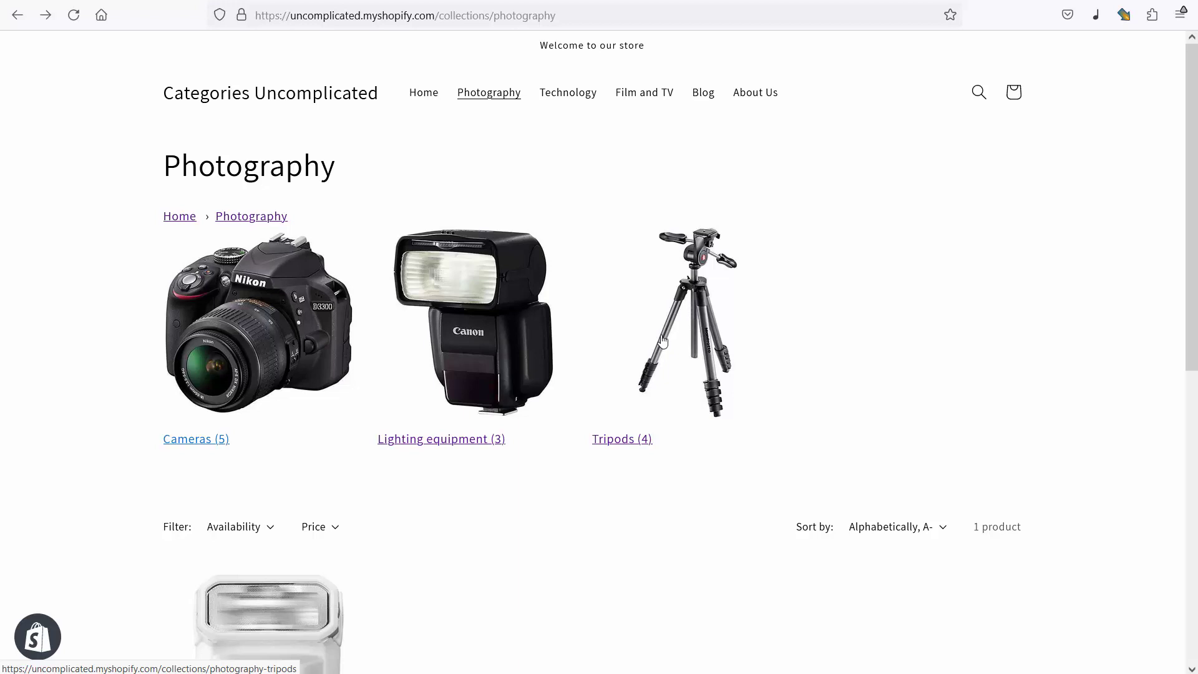
Browse Tripods, then Photography › Lighting equipment, and open the Studio Chrome Floor Light product.
left_click(707, 324)
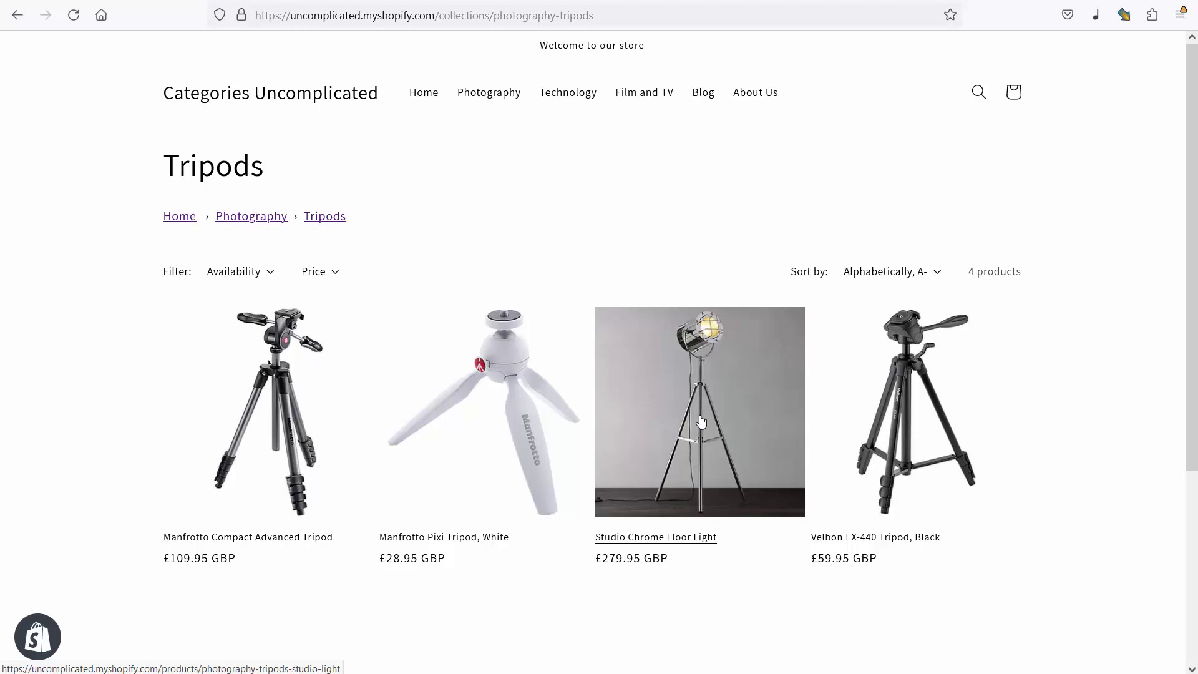
left_click(265, 224)
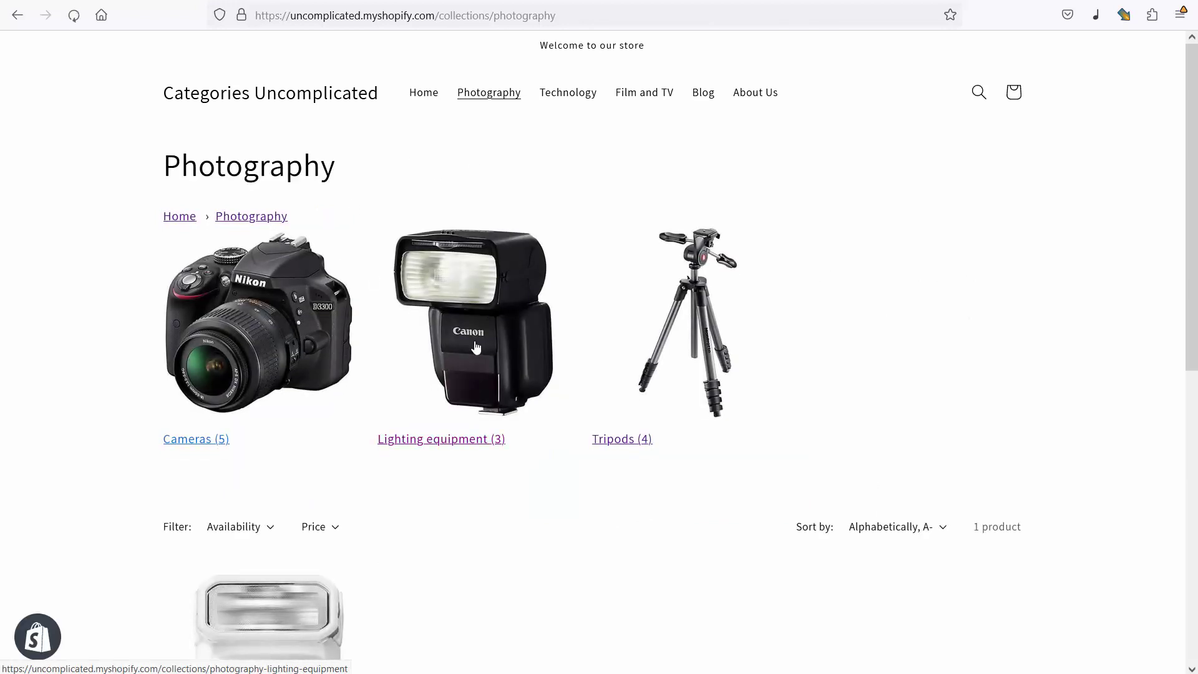
left_click(476, 348)
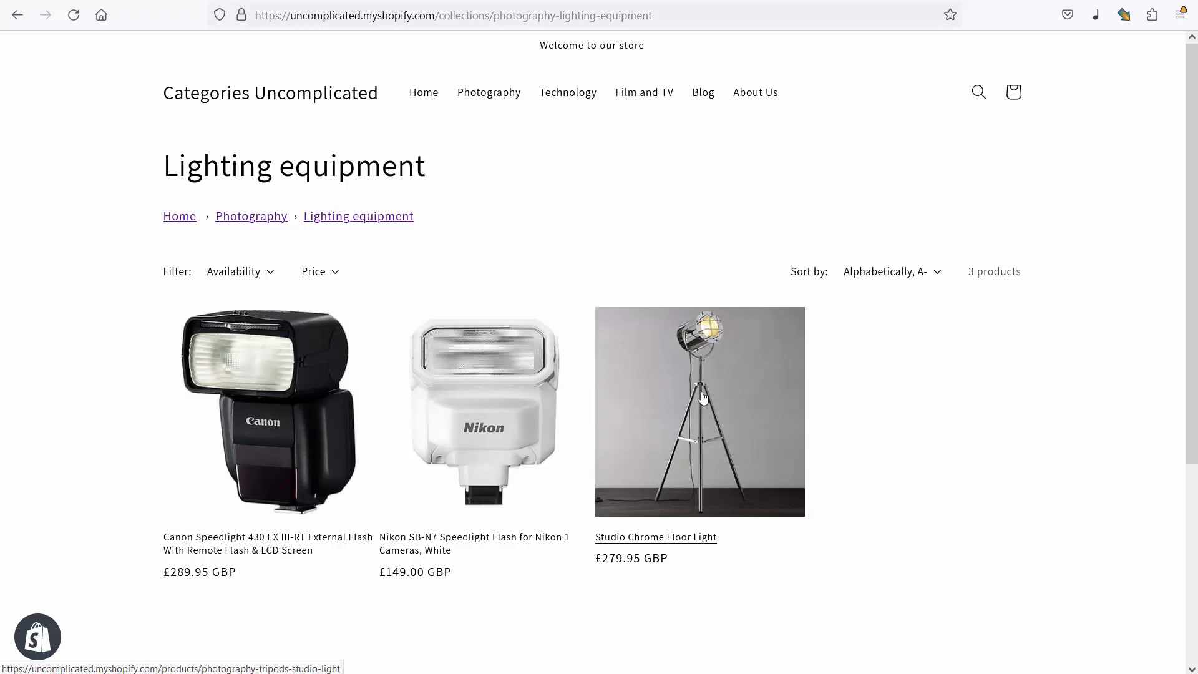
left_click(703, 397)
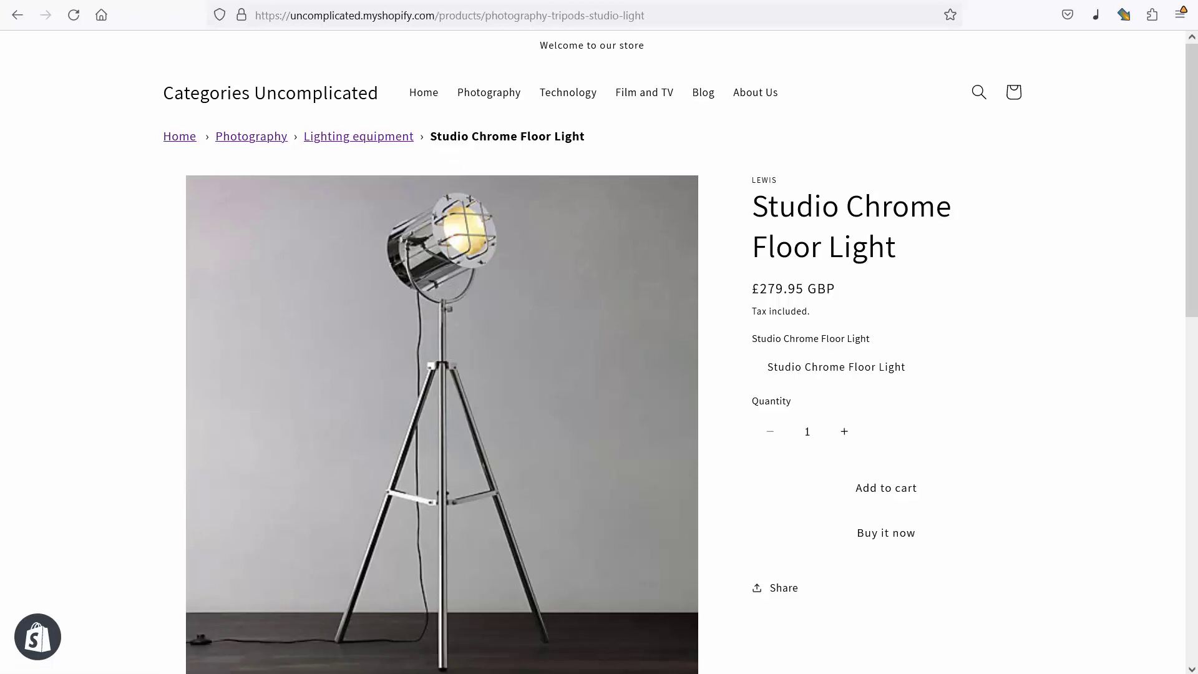
In admin, find Studio Chrome Floor Light via 'chrome' and check its Product organization collections.
left_click(350, 1)
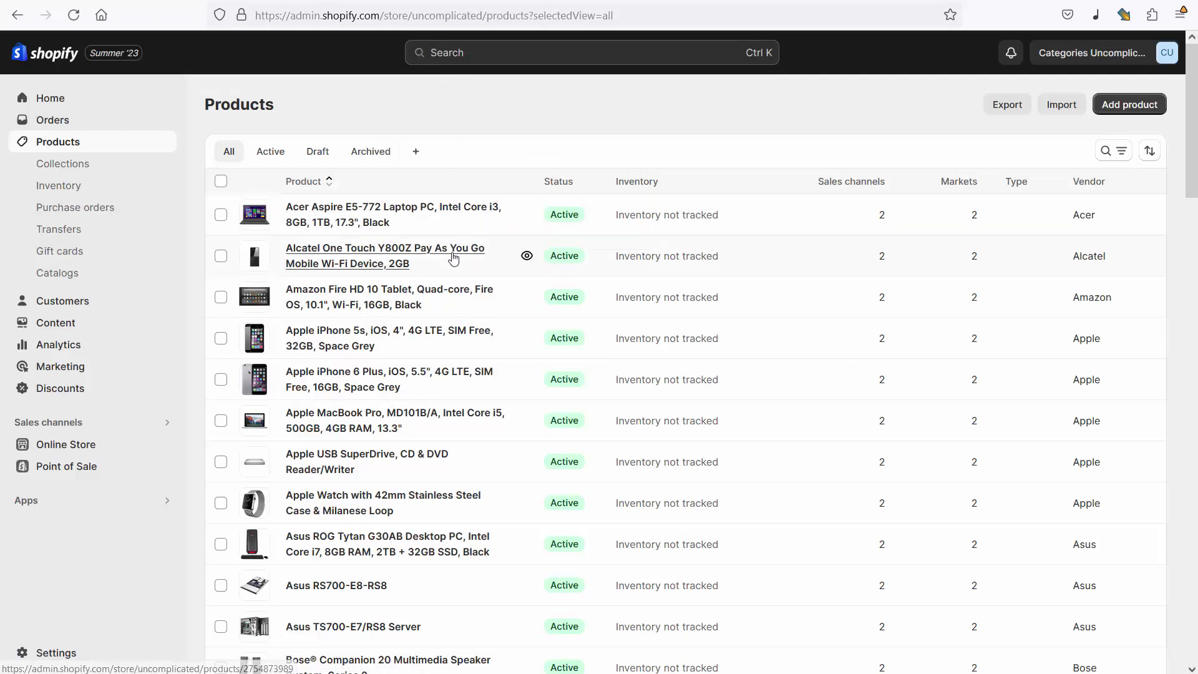
type("fchrome")
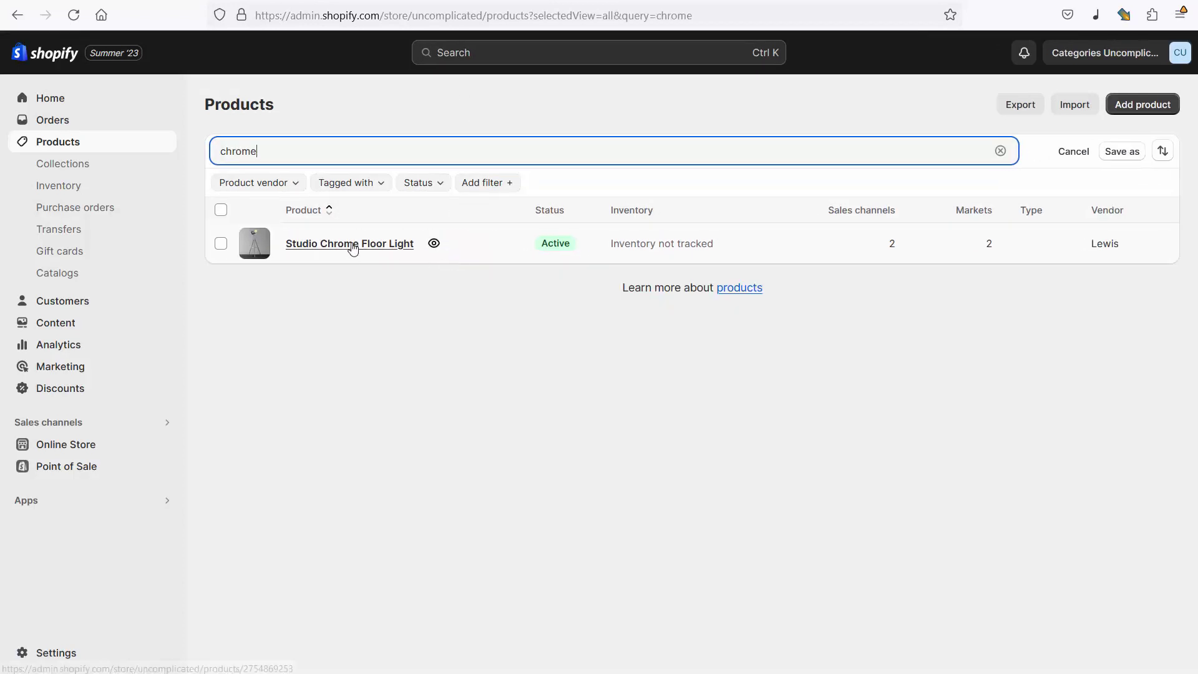
left_click(353, 245)
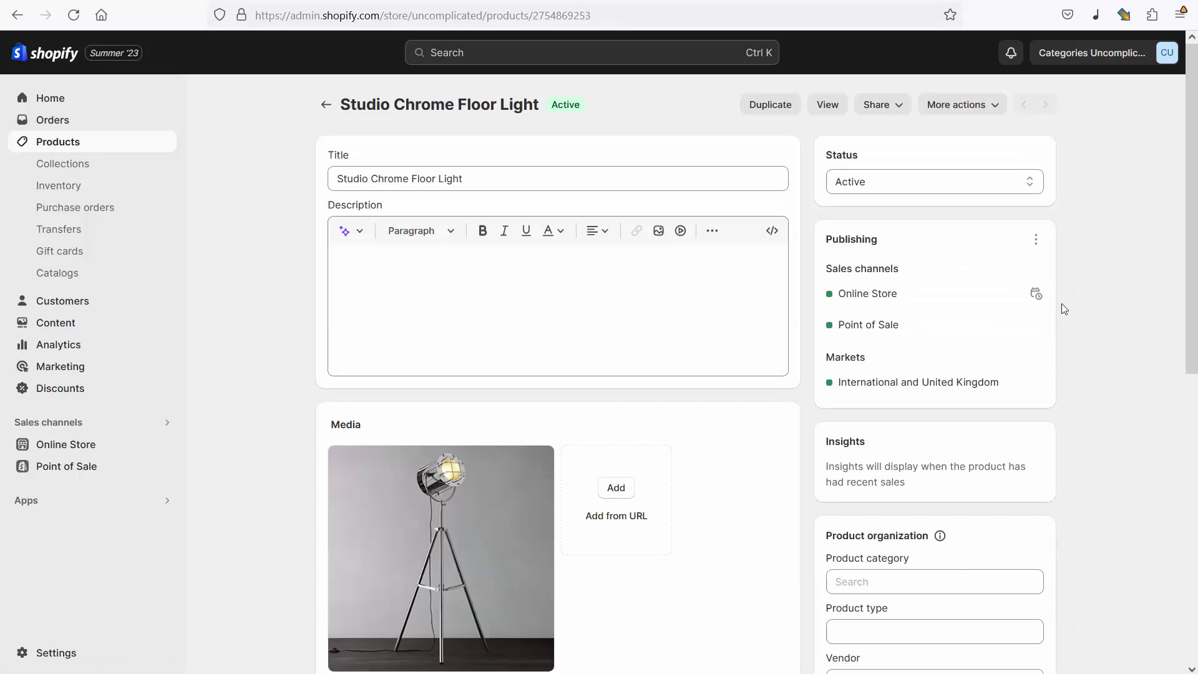
scroll(1064, 309, "down", 5)
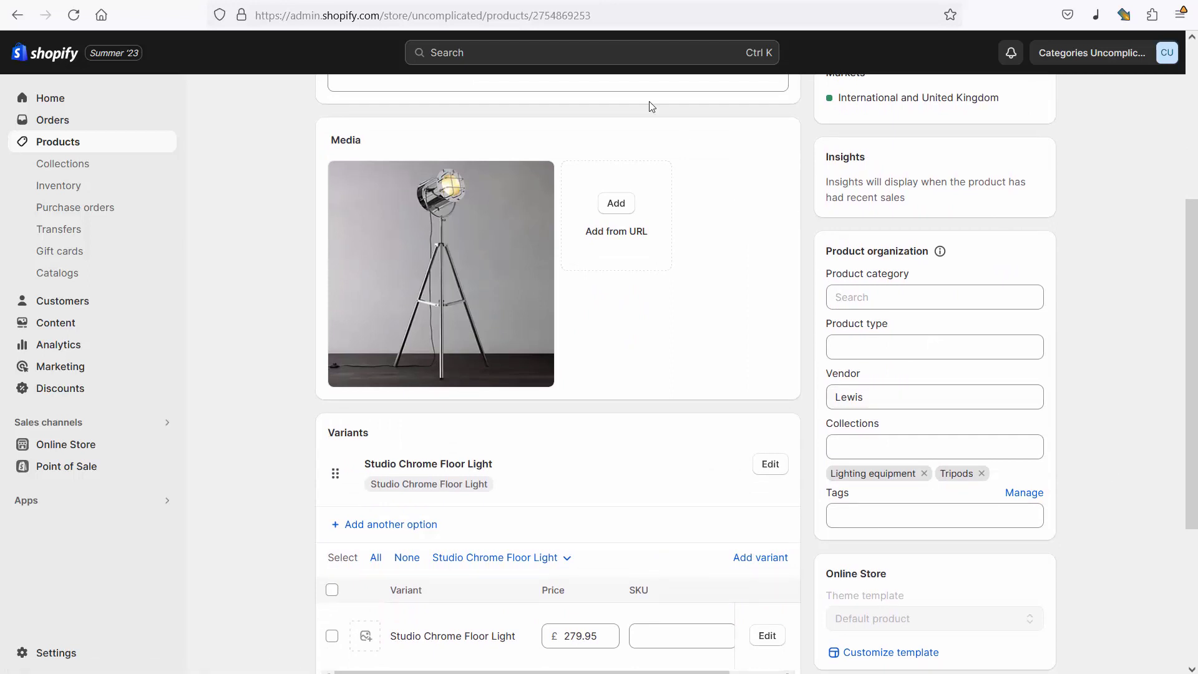
left_click(531, 7)
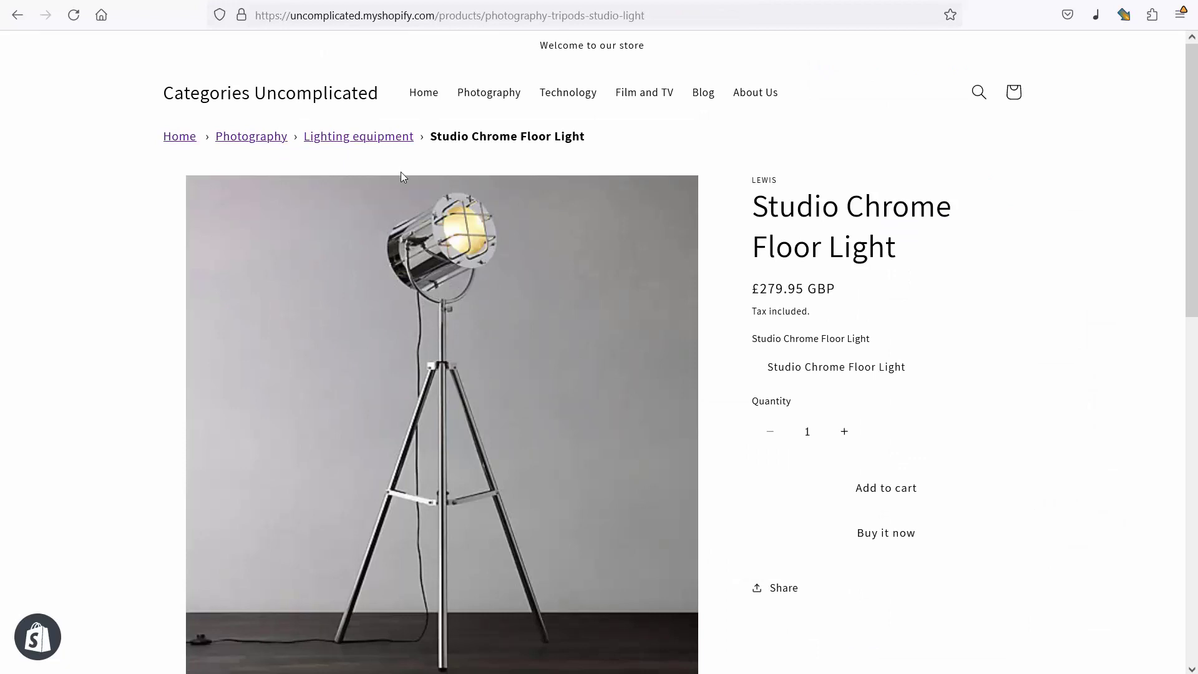
left_click(353, 2)
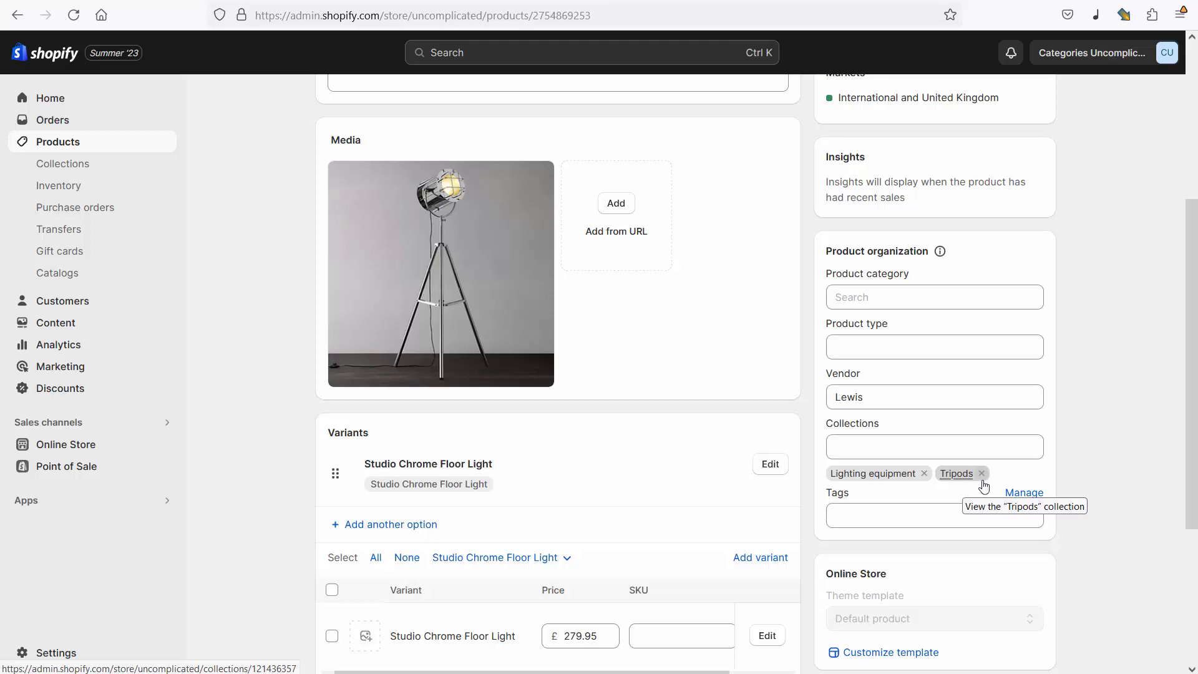
left_click(540, 2)
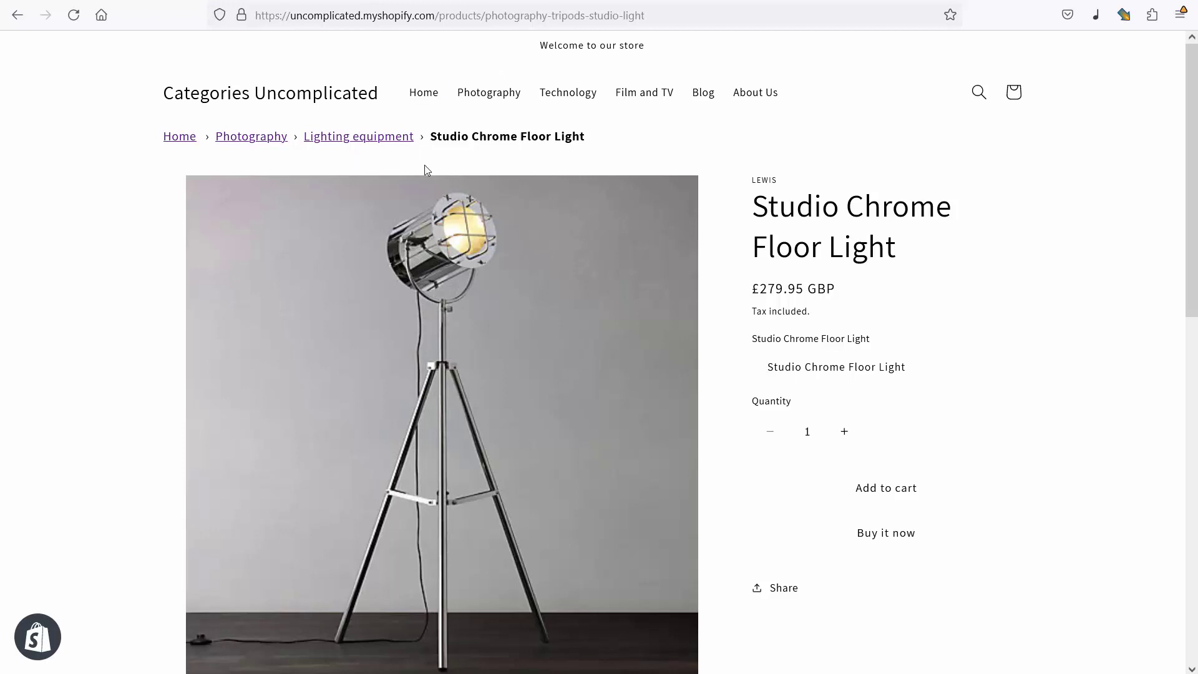
Customize the Dawn theme and preview its Products › Default product template.
key("ctrl+Tab")
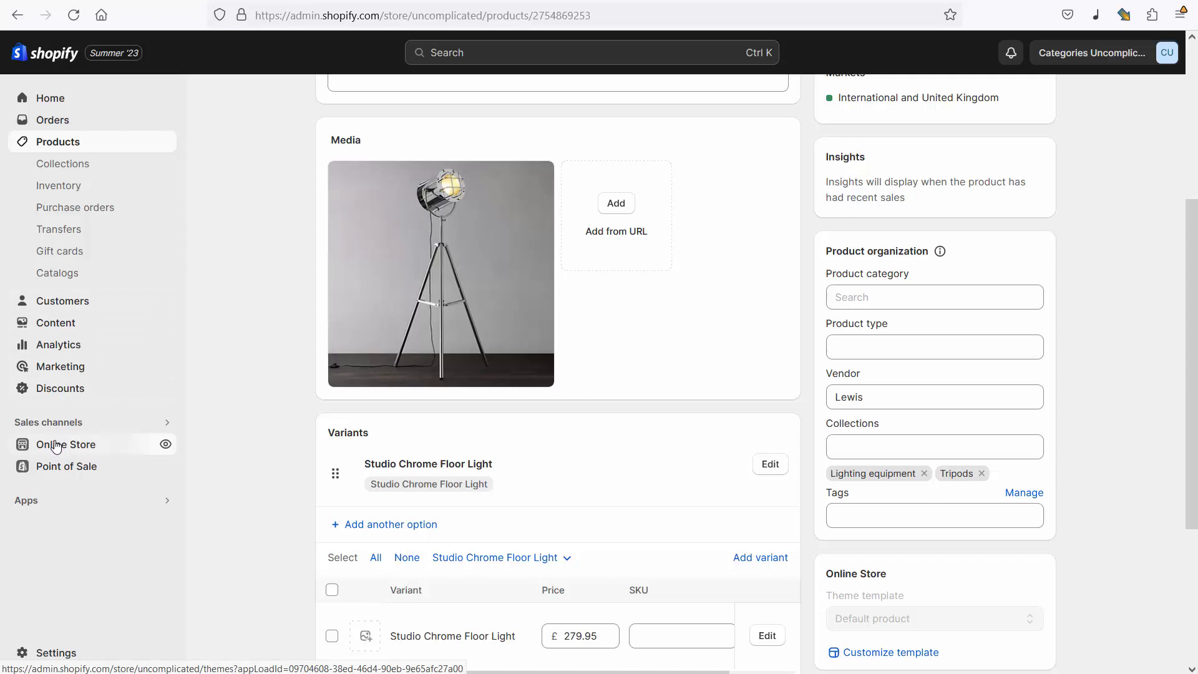
left_click(56, 445)
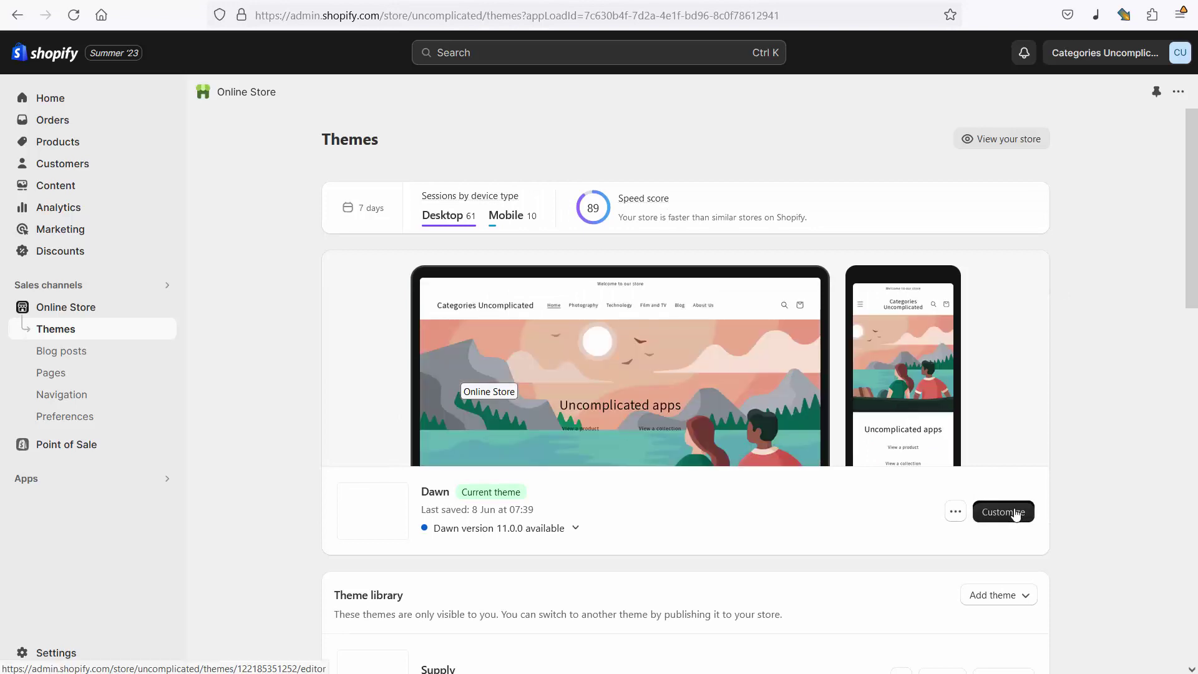
left_click(1015, 513)
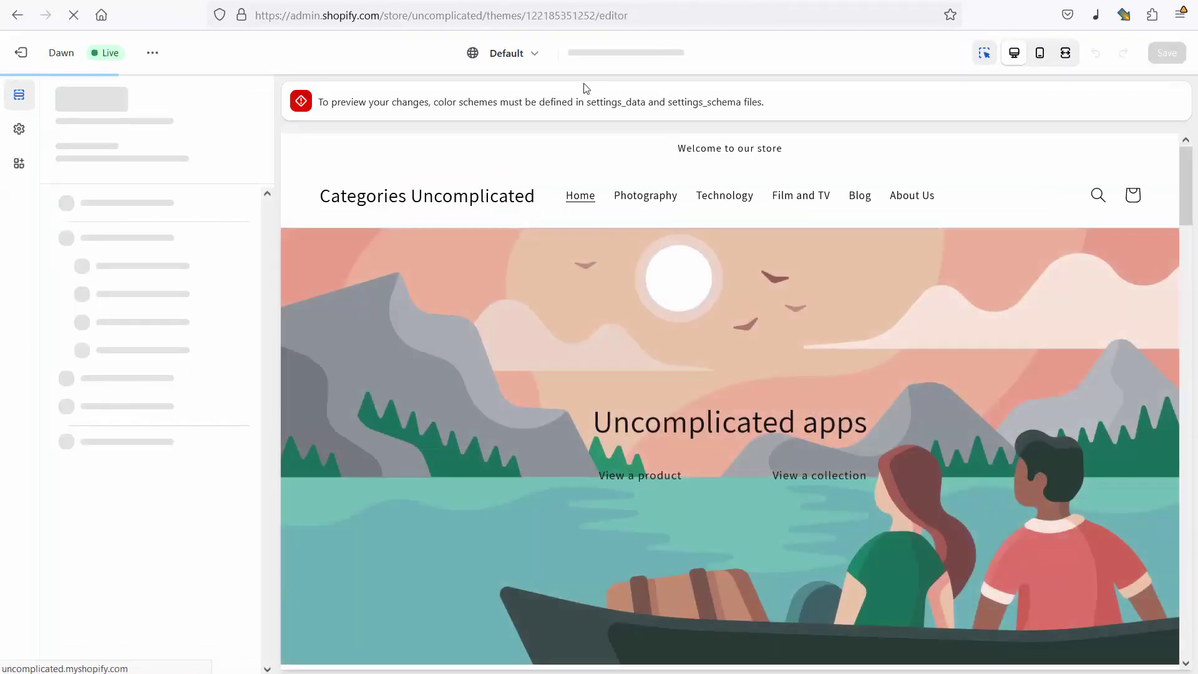
left_click(615, 58)
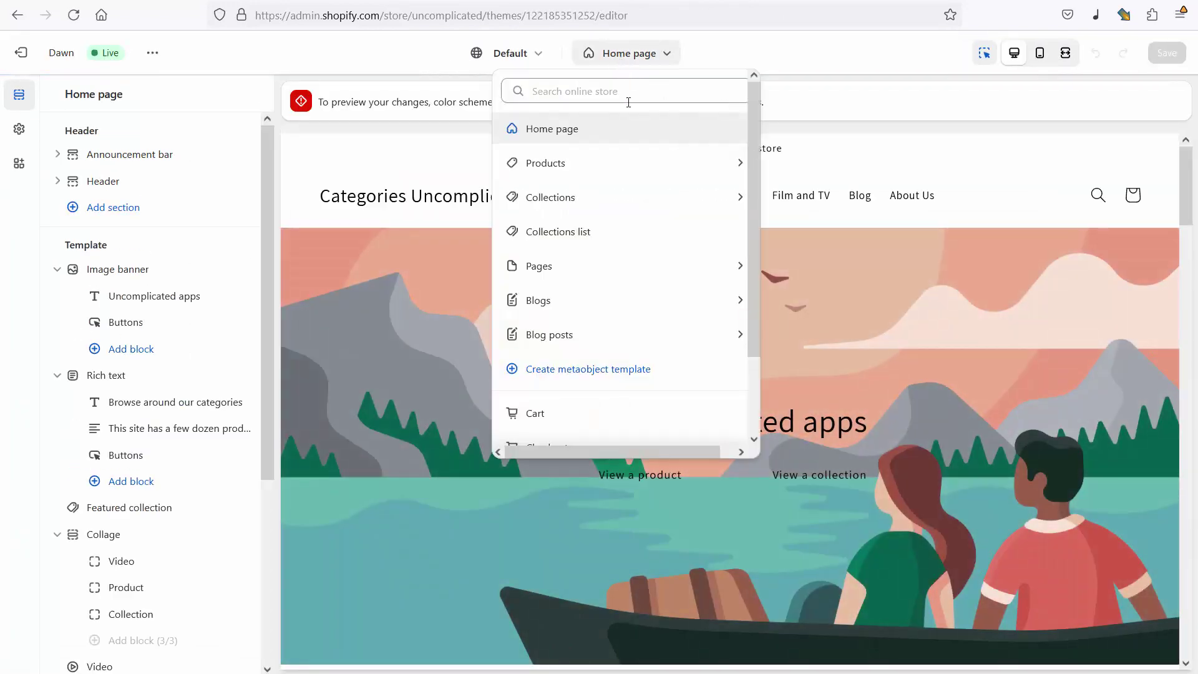
left_click(642, 169)
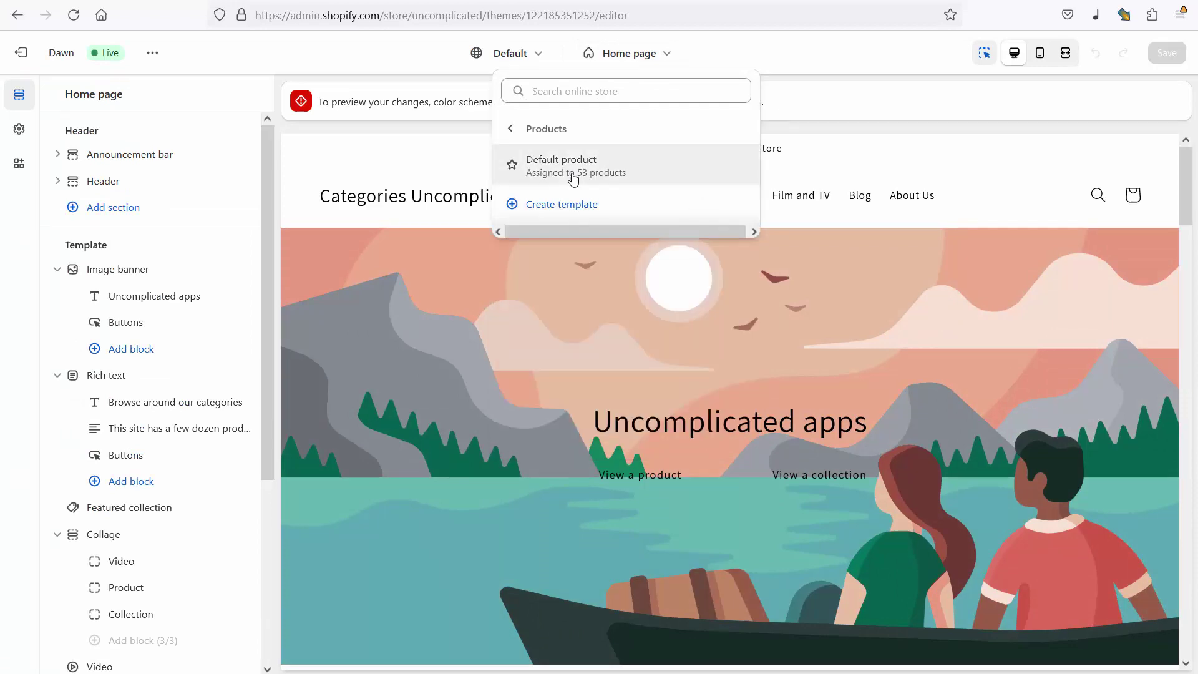
left_click(644, 175)
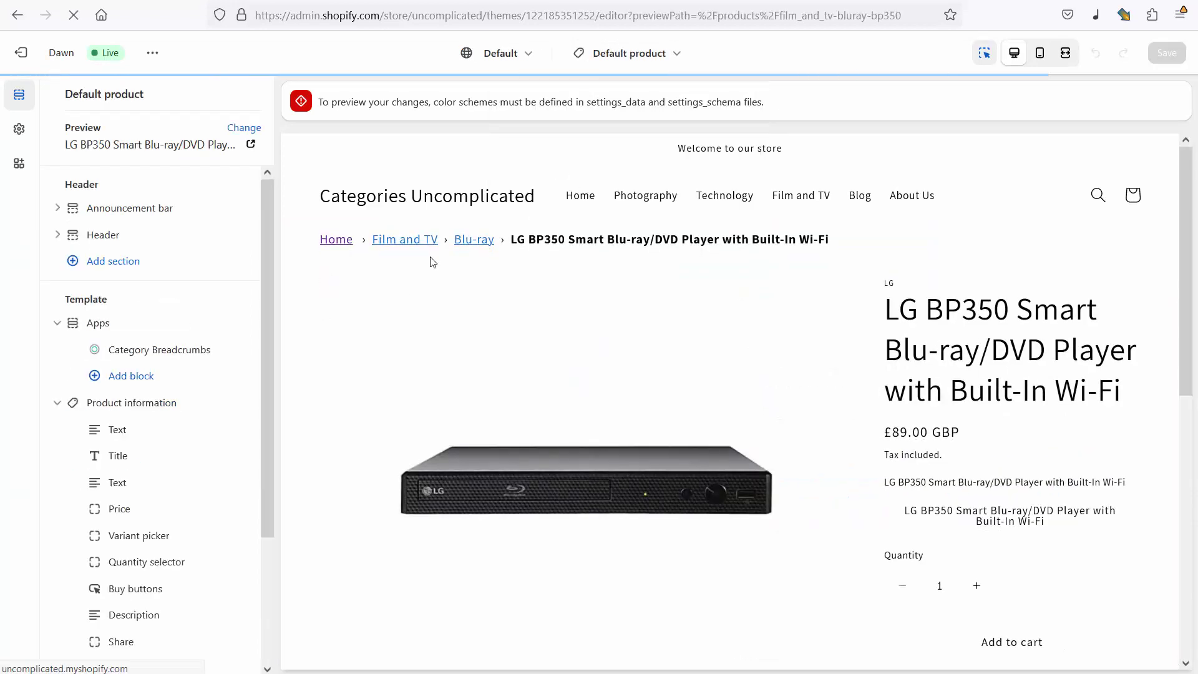
Select the Category Breadcrumbs block and scroll its settings down to 'Product templates only'.
left_click(128, 350)
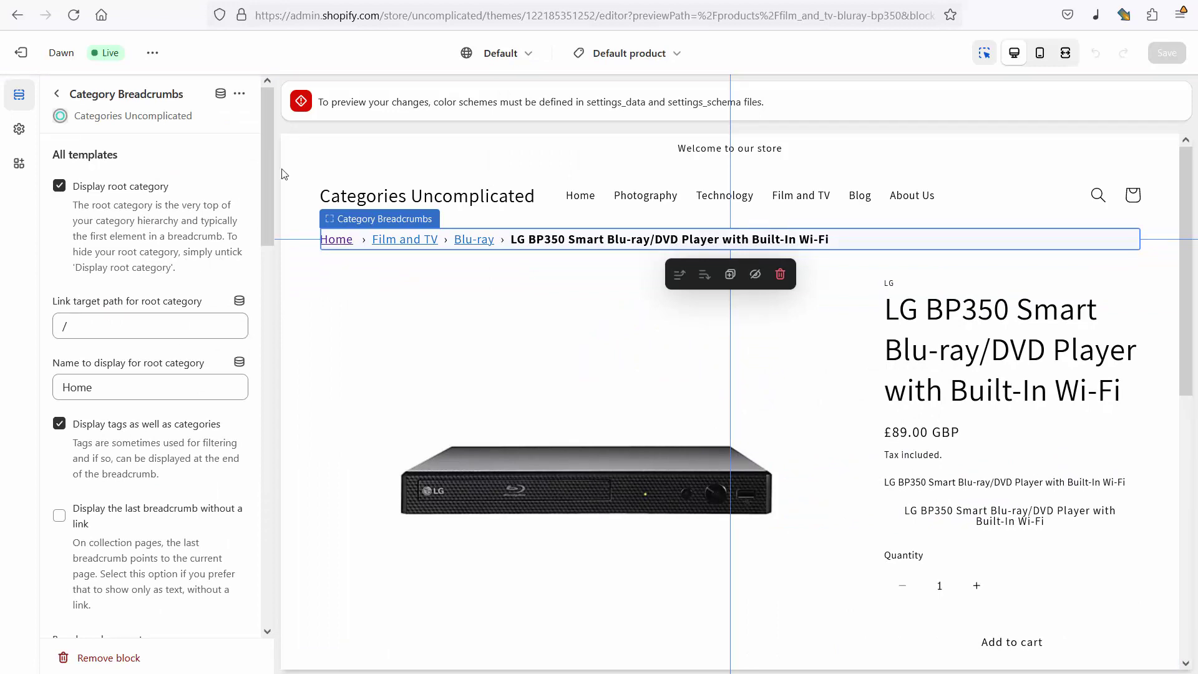
left_click_drag(267, 201, 265, 316)
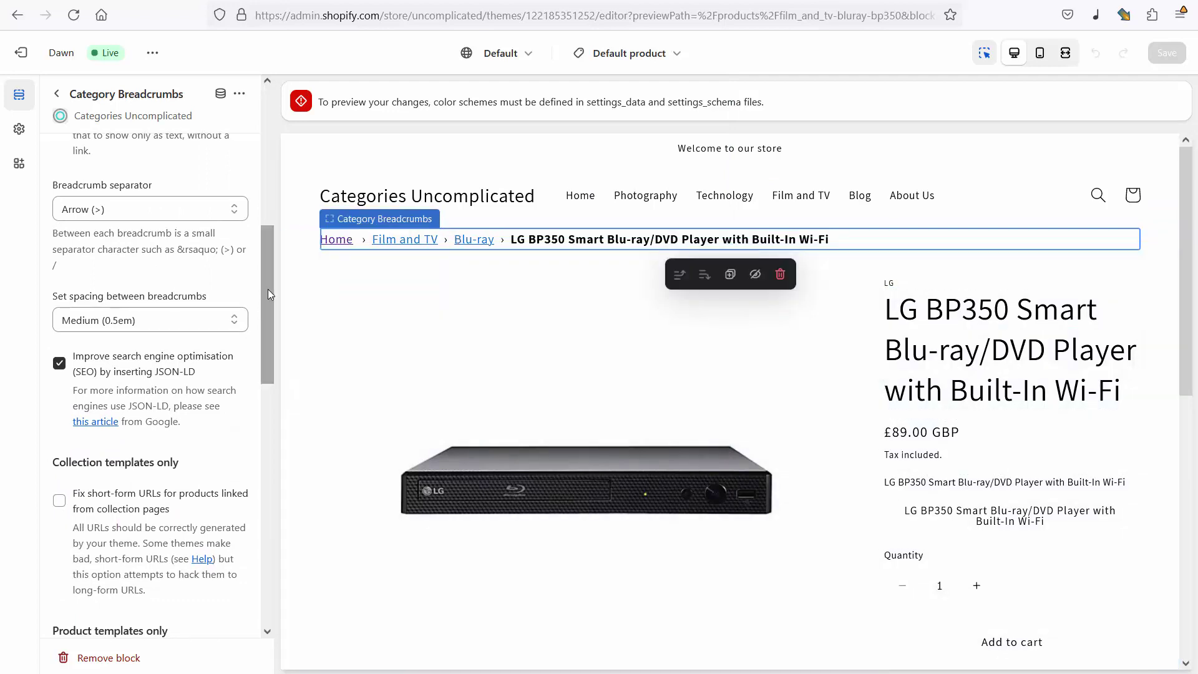
left_click_drag(267, 295, 265, 433)
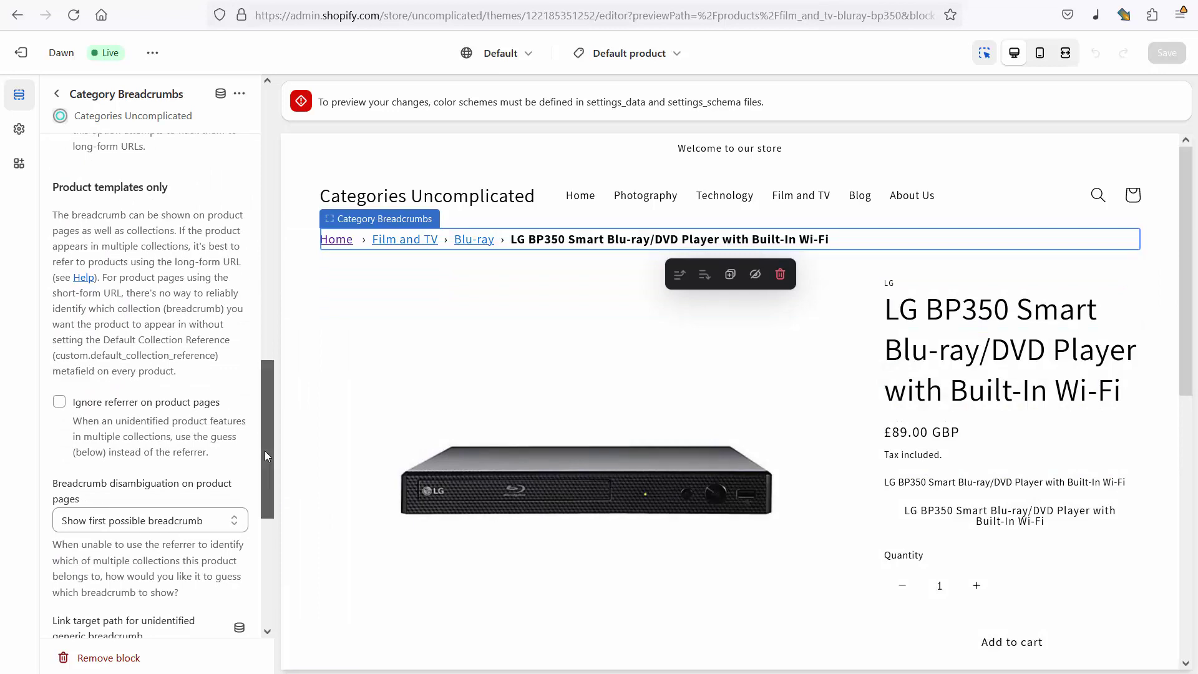
left_click_drag(267, 456, 242, 496)
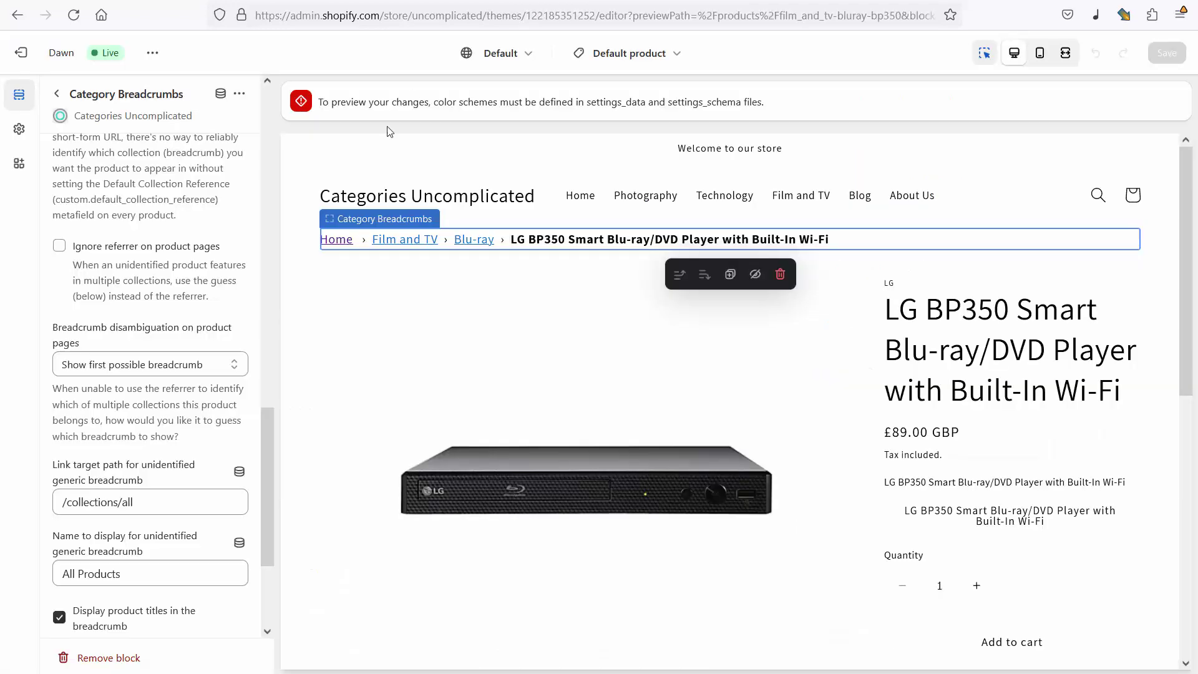
Try the disambiguation options, settle on 'Show first possible breadcrumb', then view the storefront product.
left_click(185, 370)
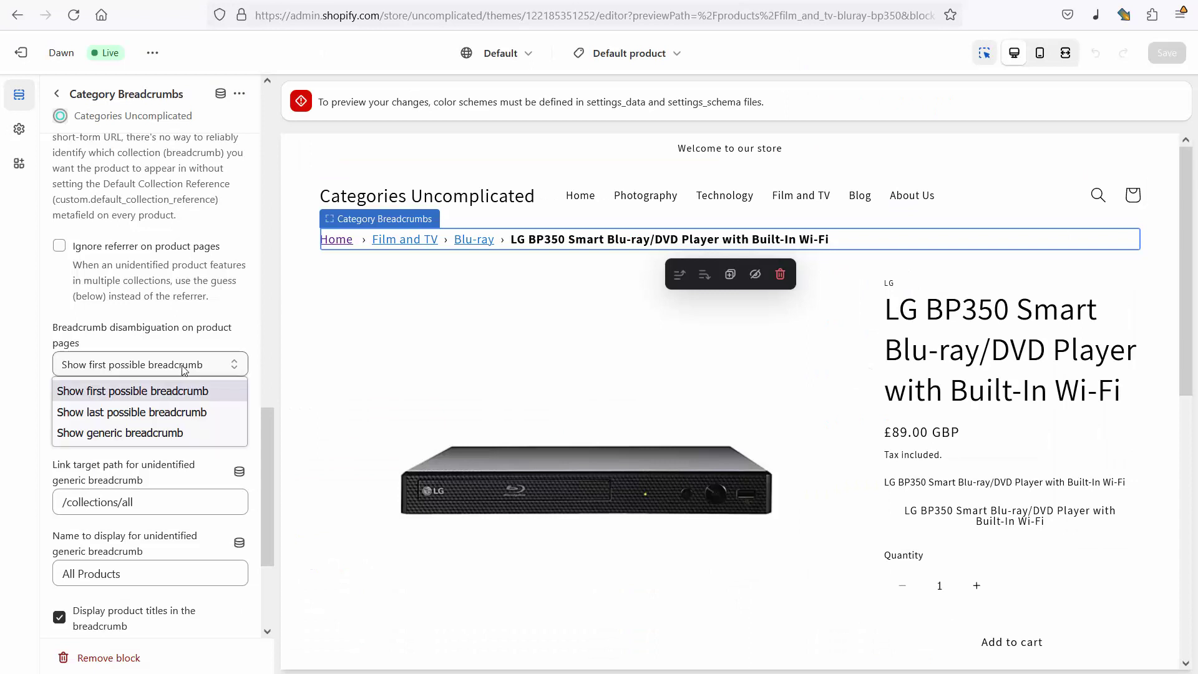
left_click(144, 412)
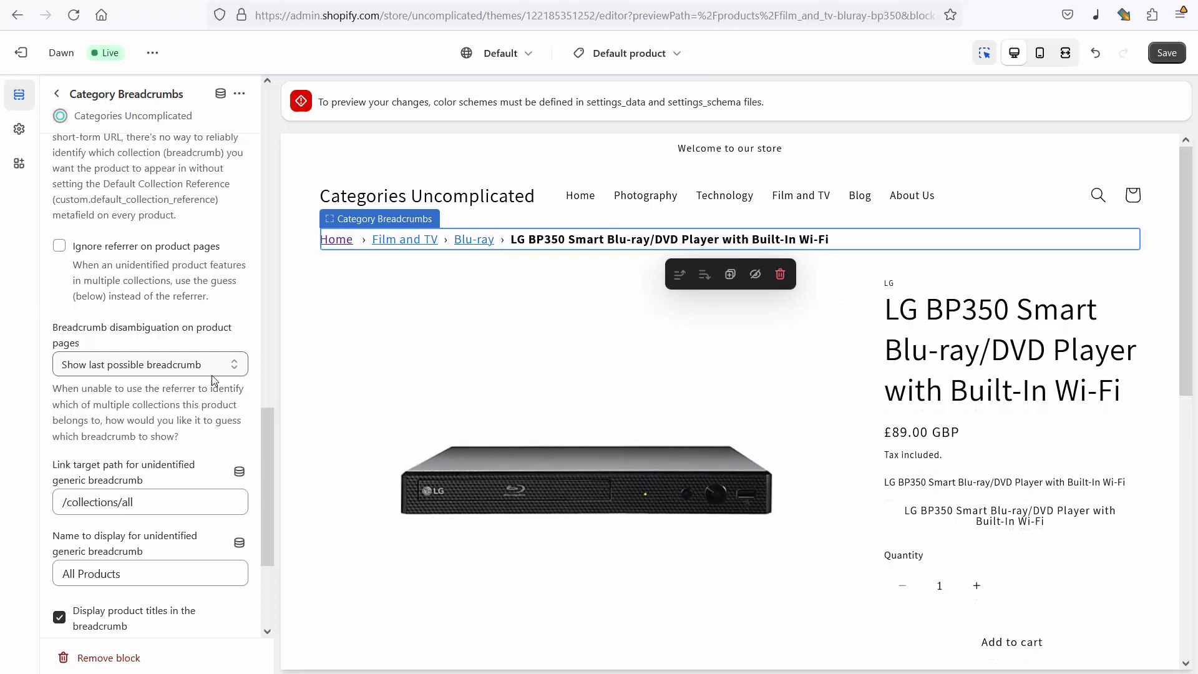
left_click(185, 365)
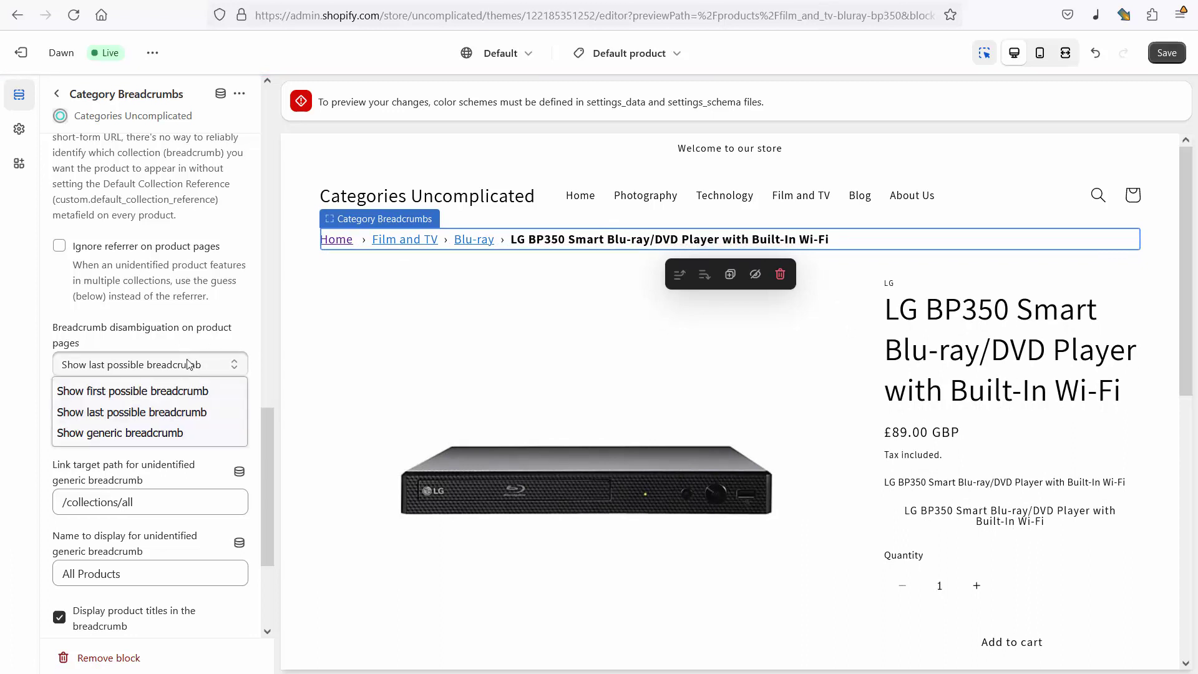
left_click(152, 435)
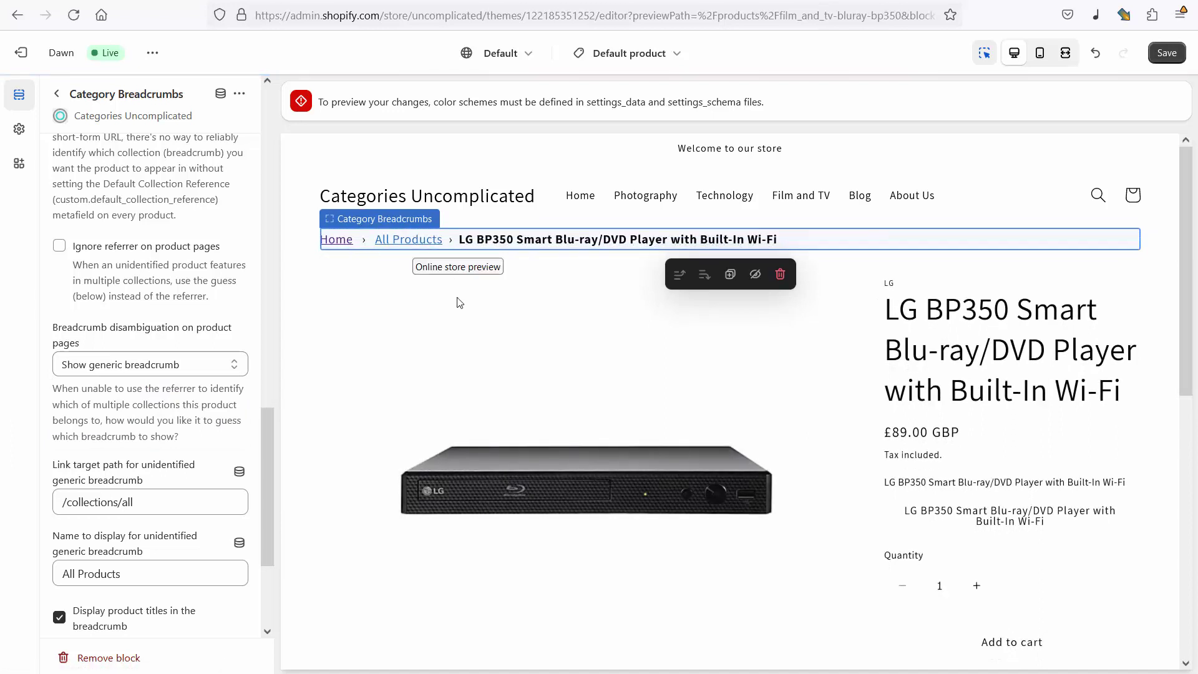
left_click(156, 367)
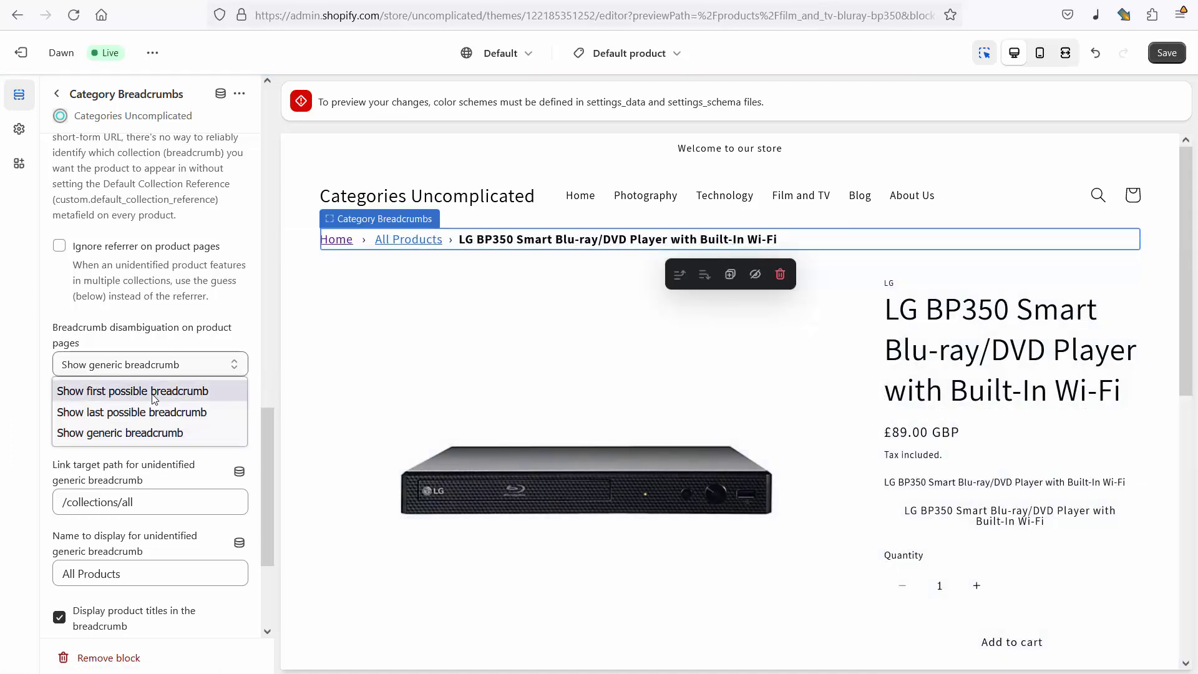
left_click(153, 391)
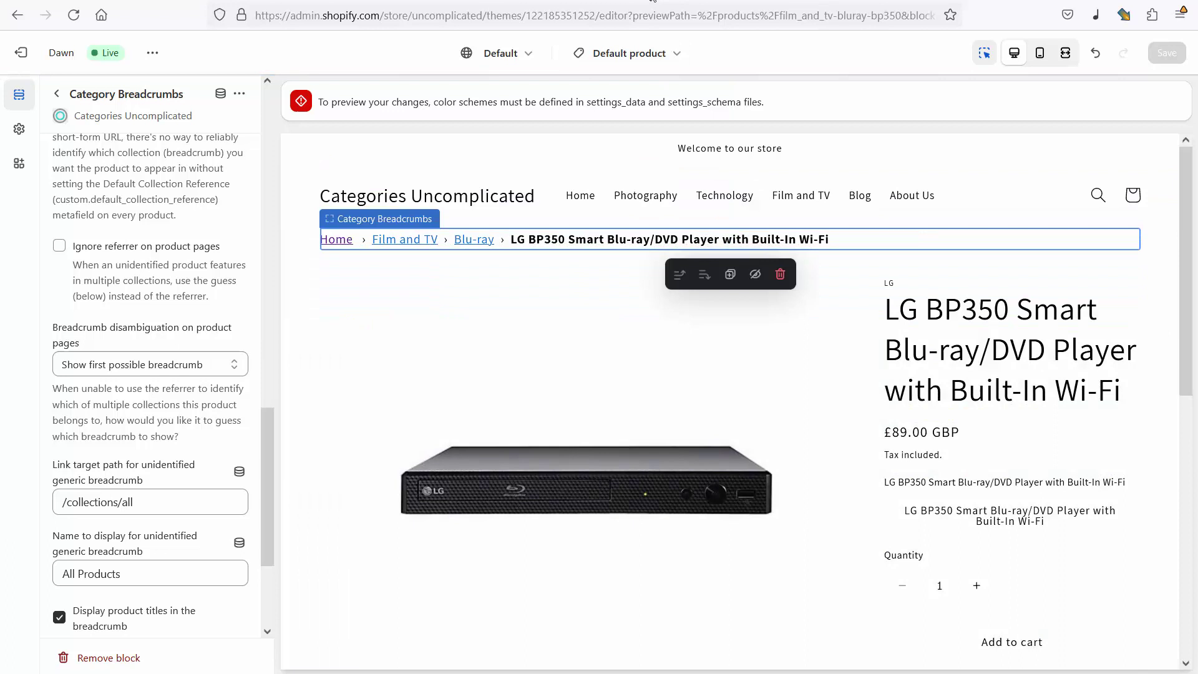
left_click(705, 1)
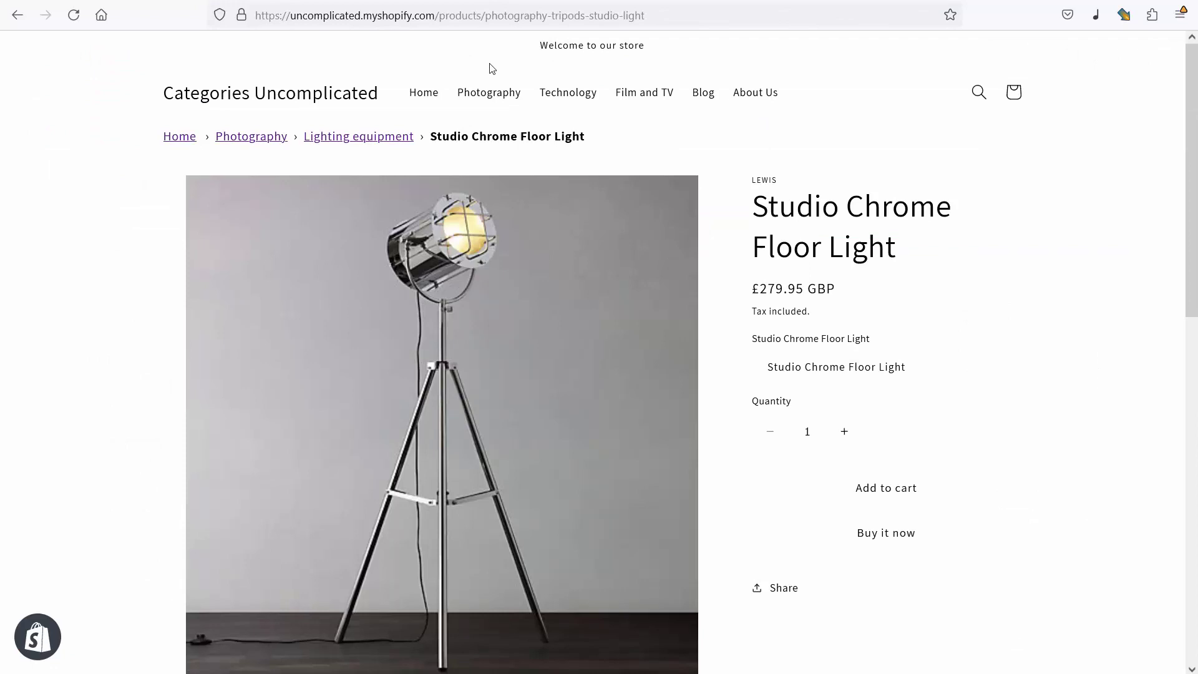
Leave the product editor for the Products list, then go to store Settings.
left_click(365, 1)
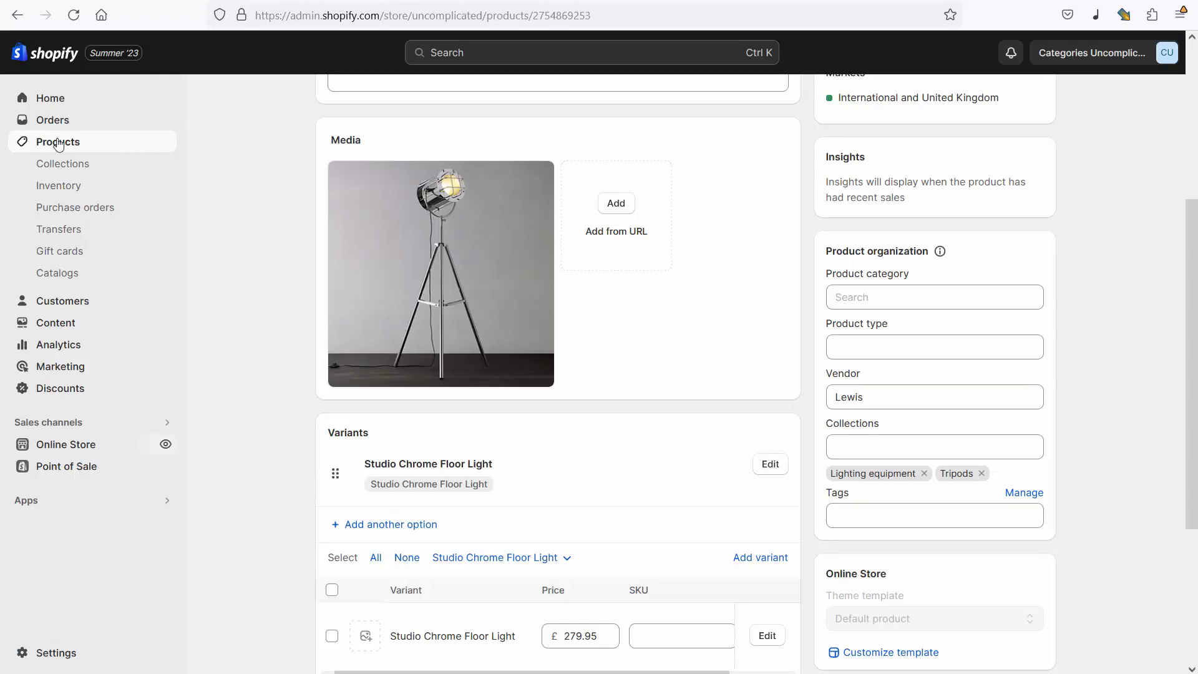
left_click(57, 143)
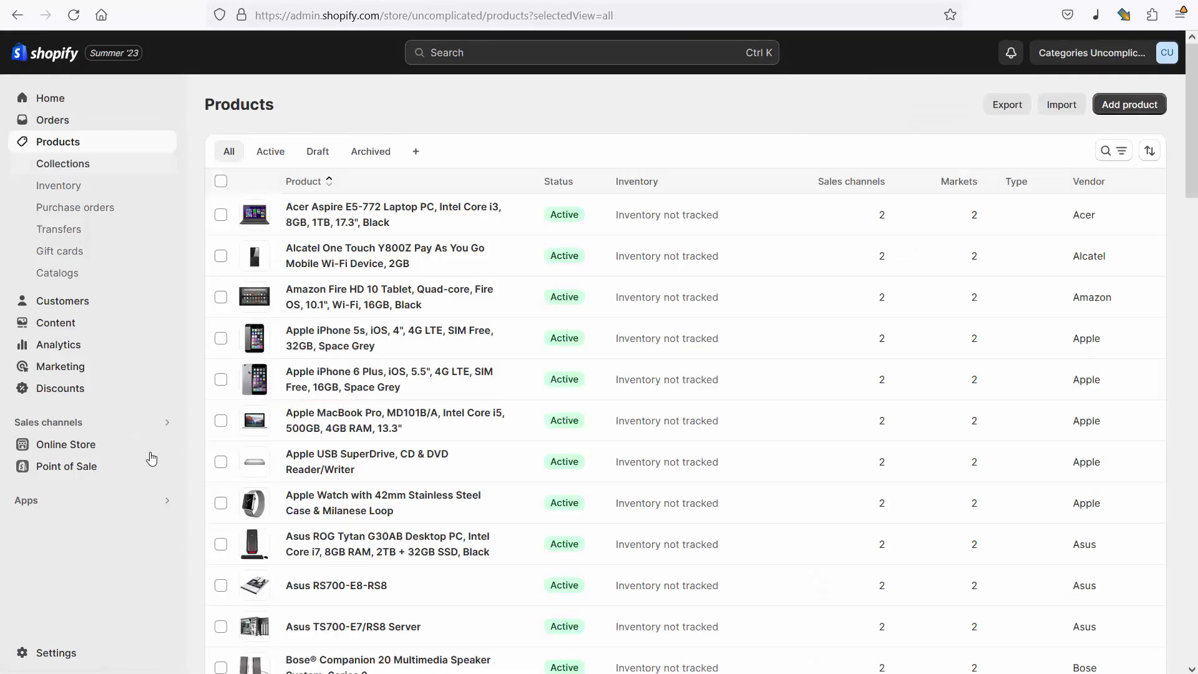
left_click(60, 653)
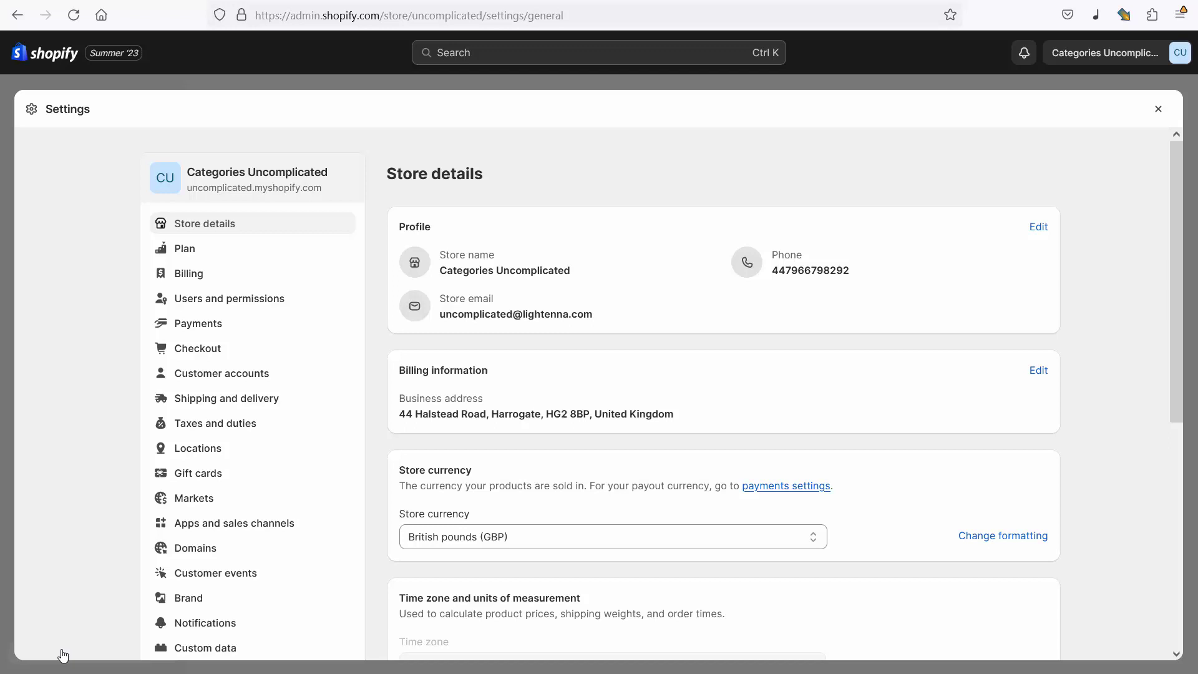
Go to Custom data and view the Products metafield definitions.
left_click(213, 649)
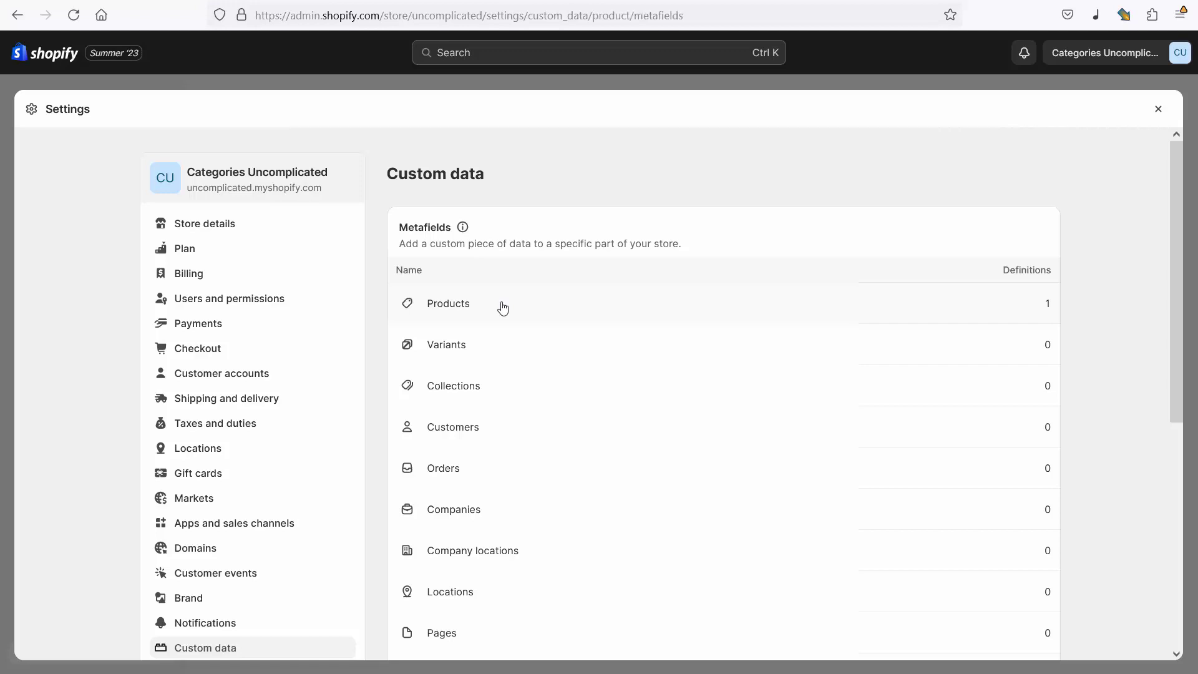
left_click(503, 308)
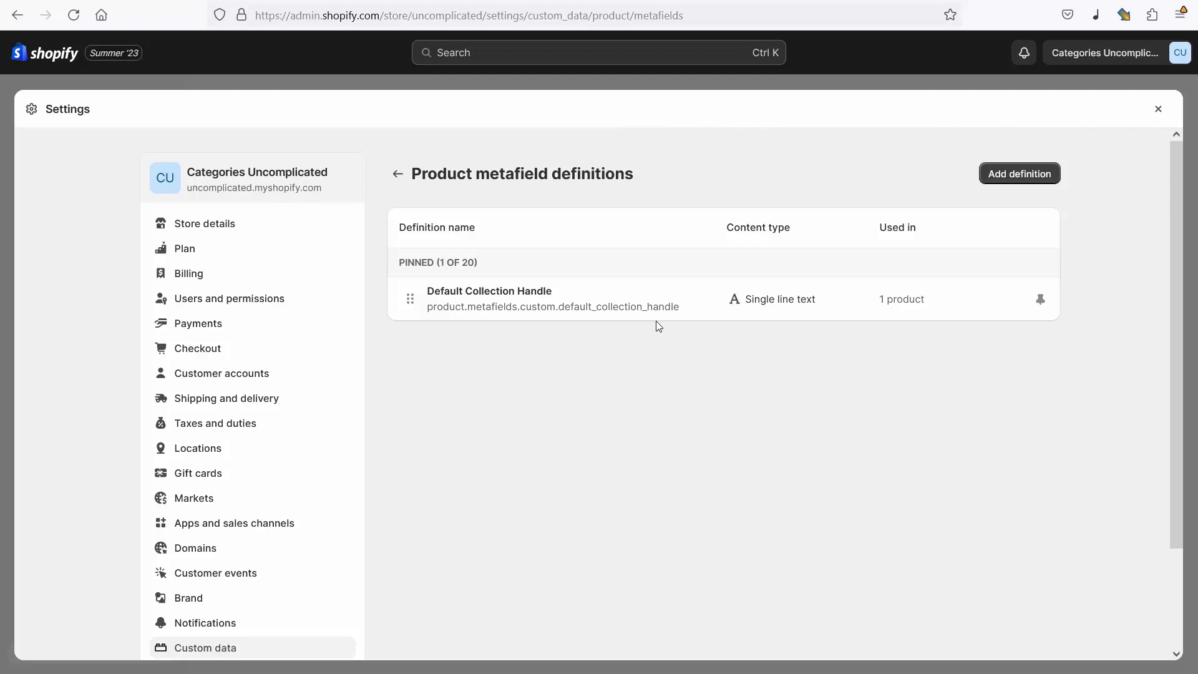
Add a product metafield 'Default Collection Reference' described 'For specifying breadcrumbs on selected products'.
left_click(1008, 180)
left_click(475, 252)
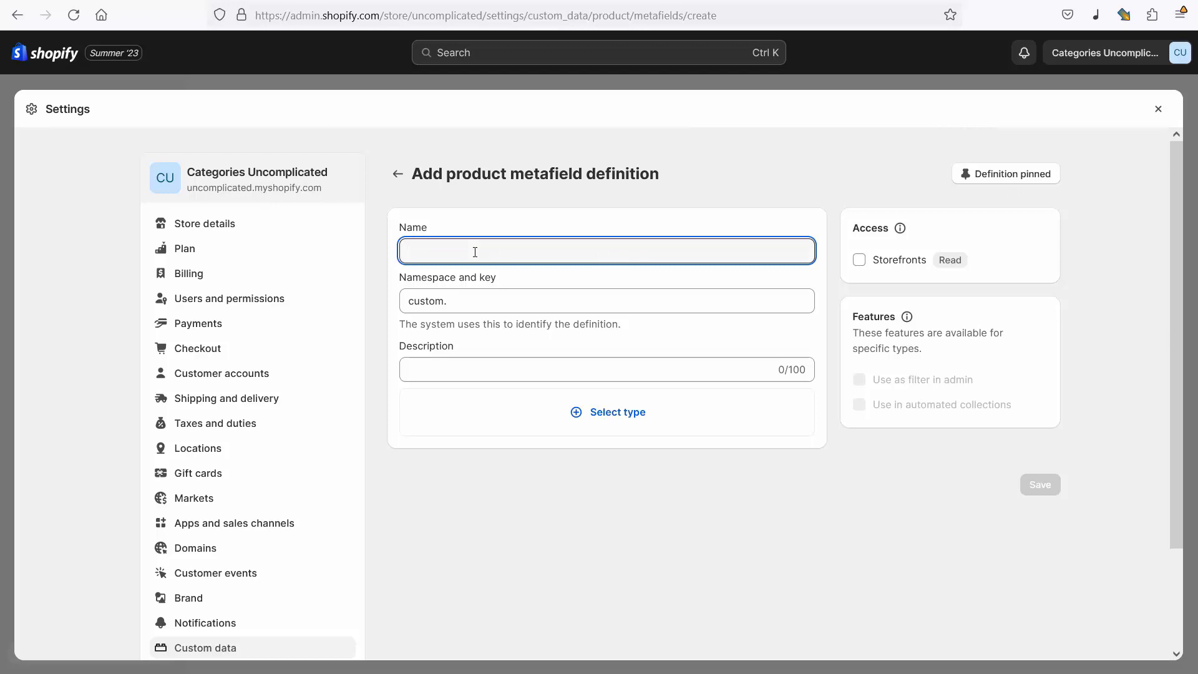
type("Default ")
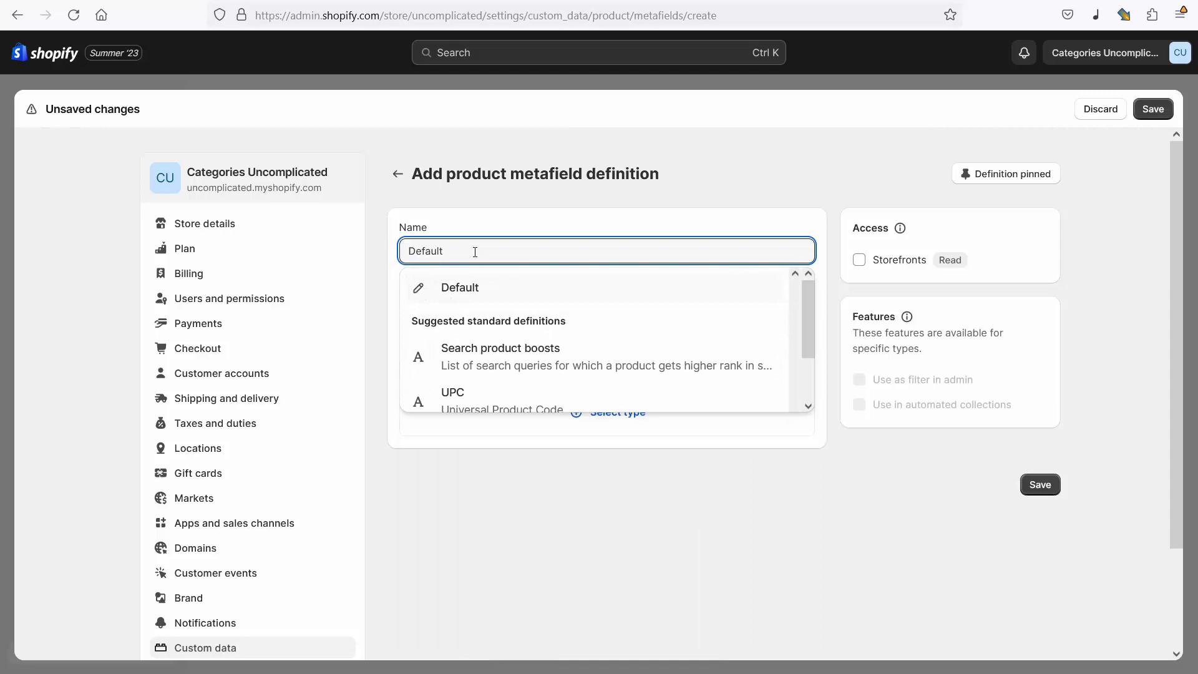
type("Collection Reference")
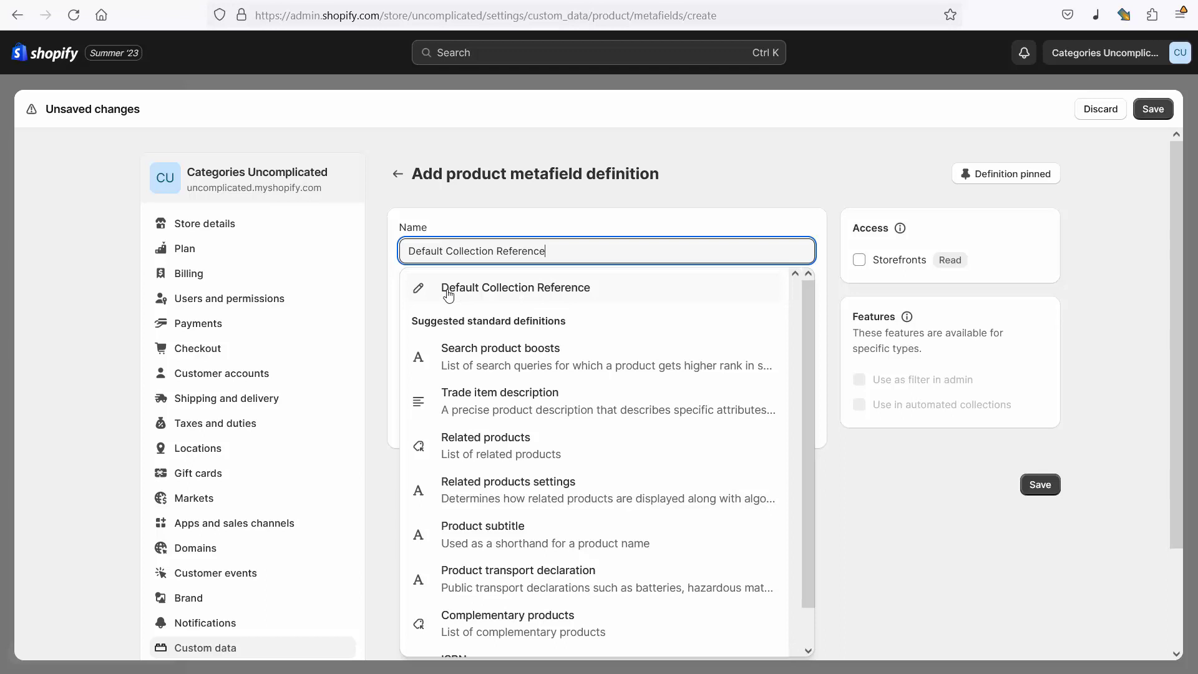
left_click(530, 294)
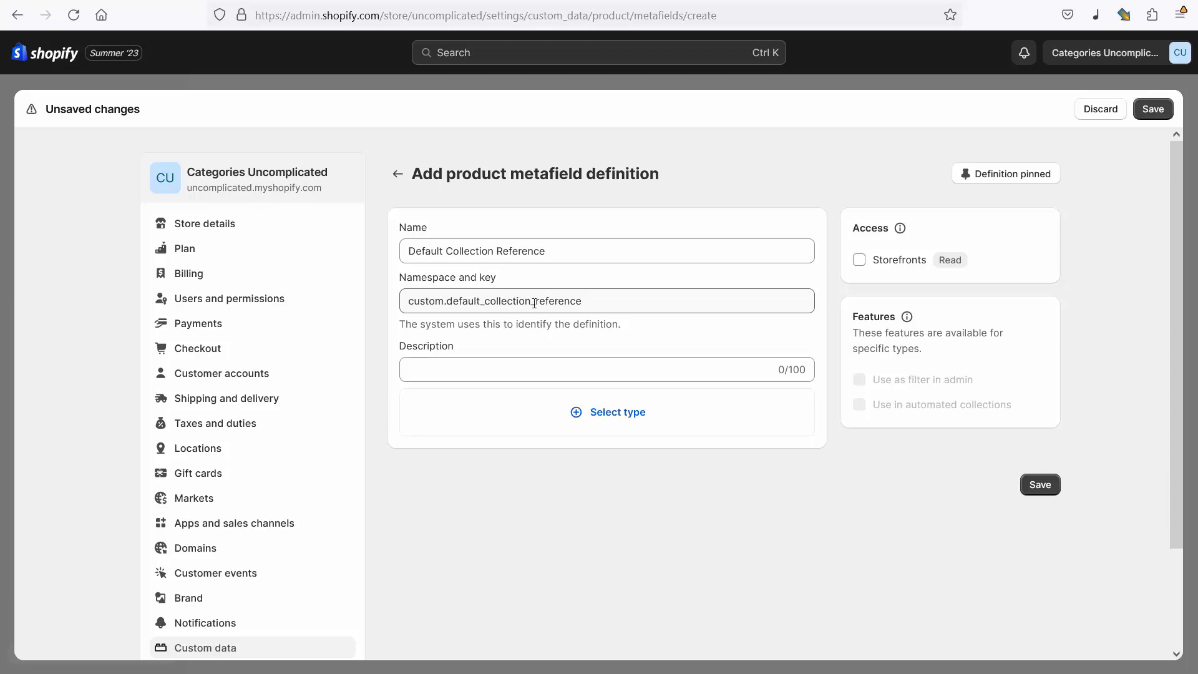
left_click(560, 373)
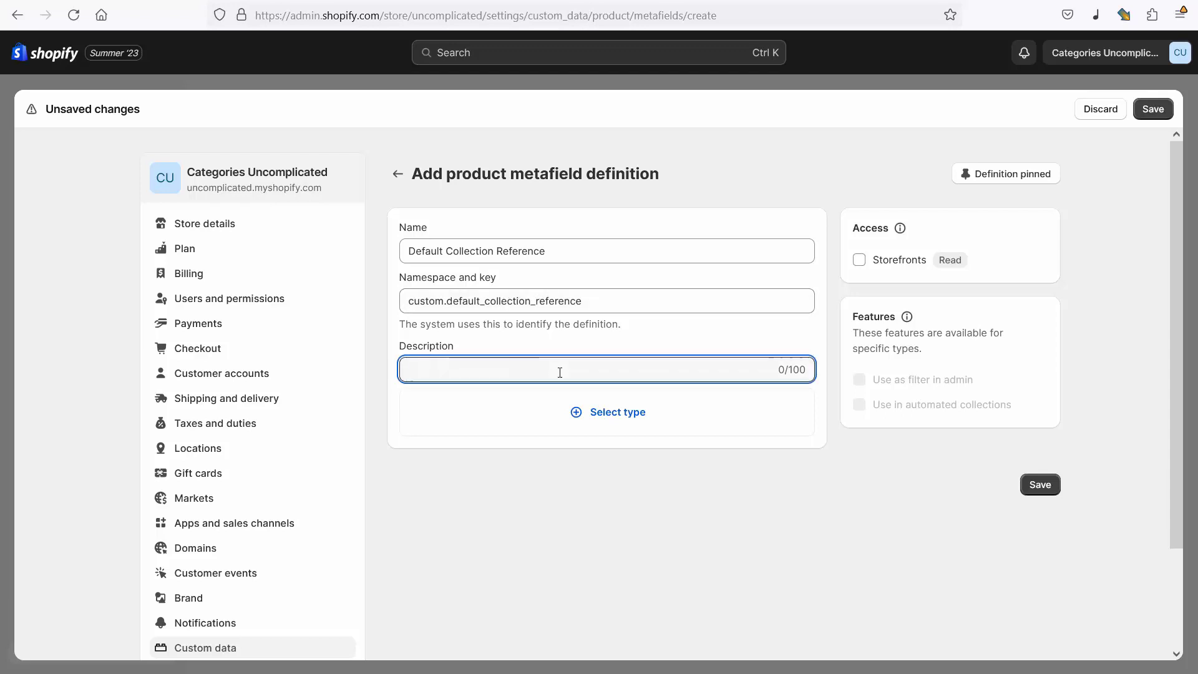
type("For specifying breadcru")
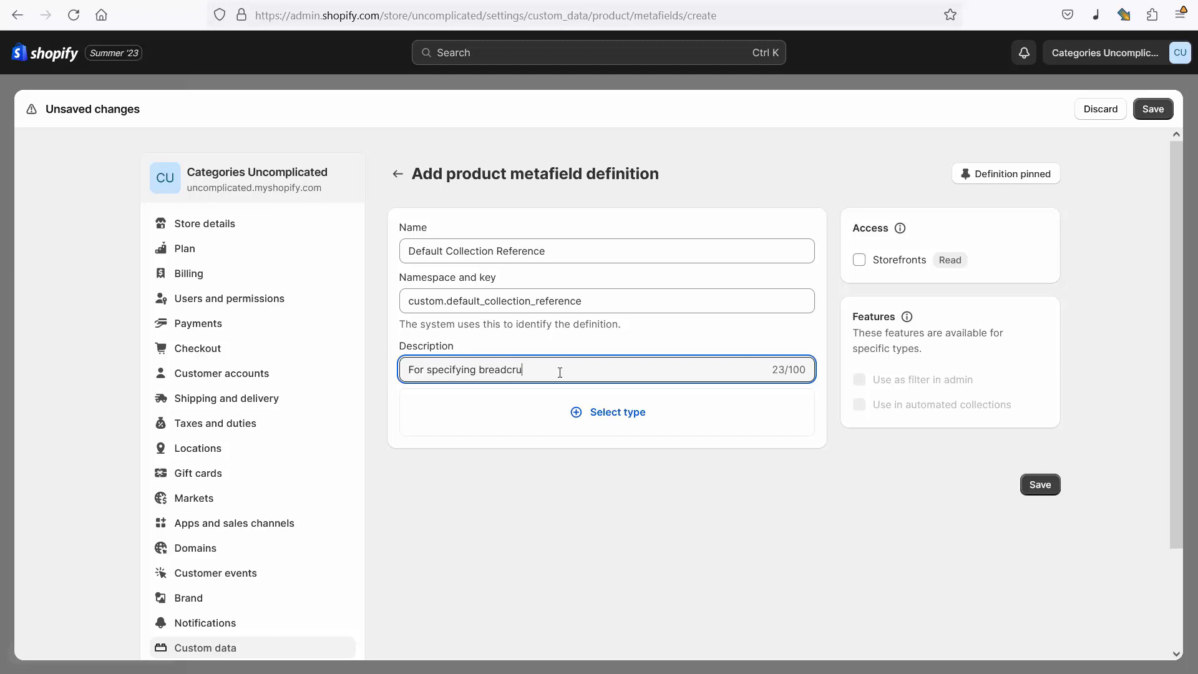
type("mbs on selected products")
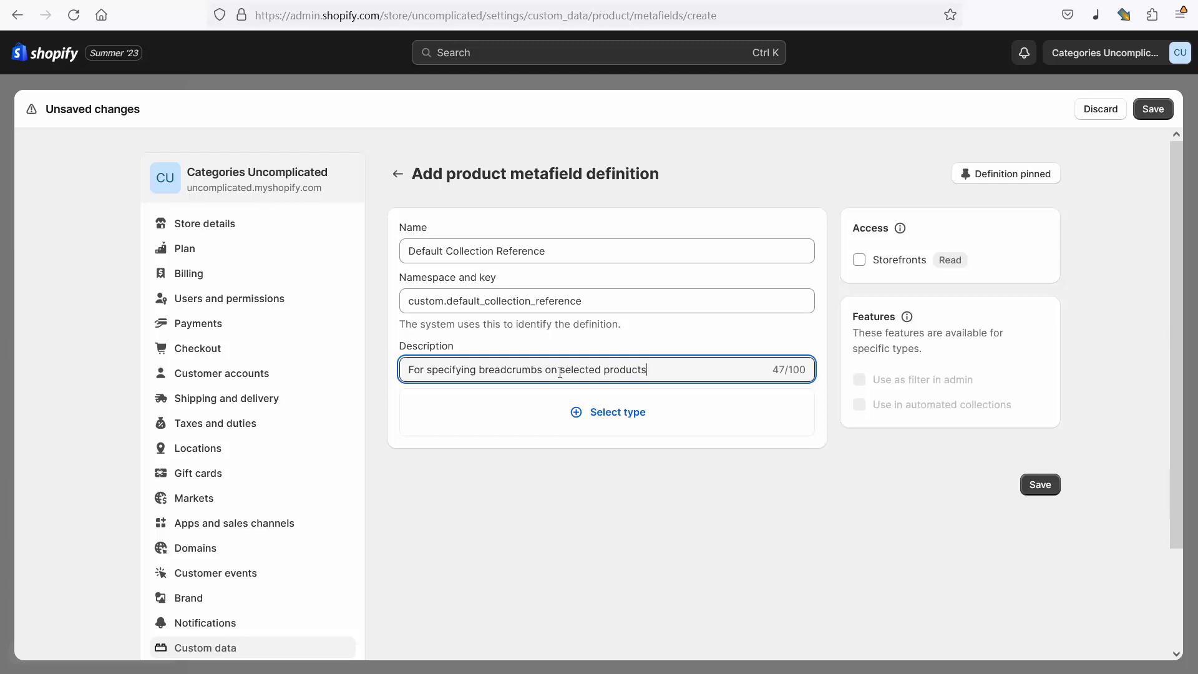
Set the definition's type to a Collection reference (one collection) and save it.
left_click(623, 422)
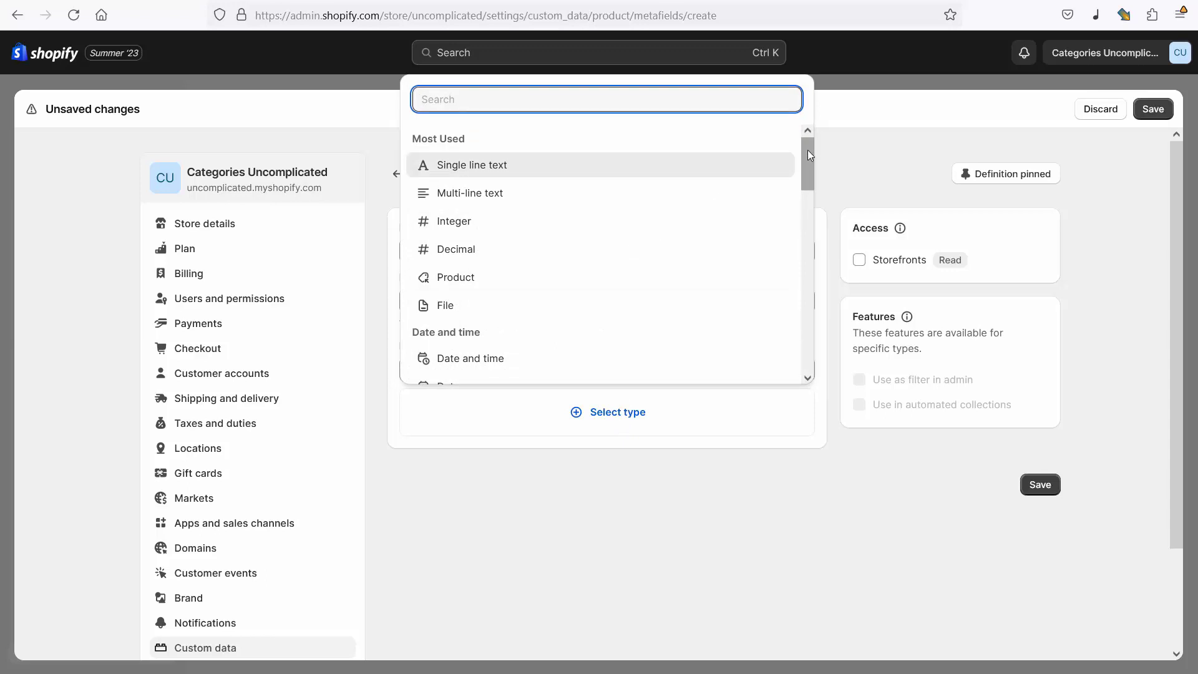
left_click_drag(808, 154, 807, 283)
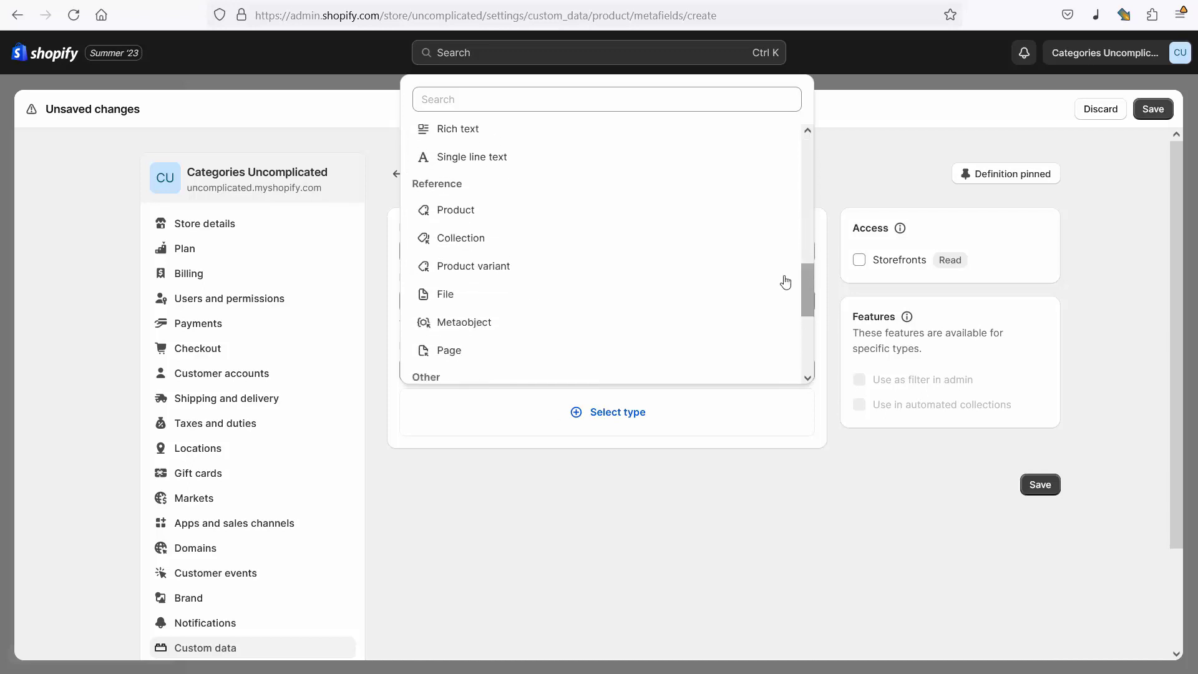
left_click(470, 242)
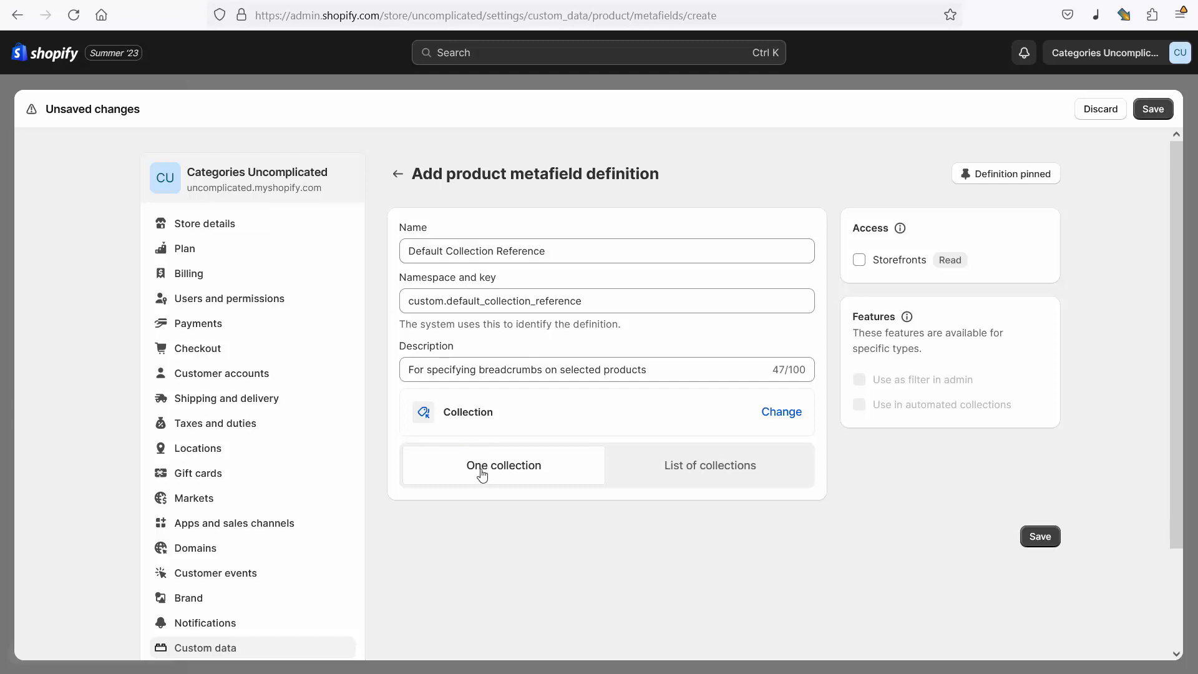
left_click(1039, 537)
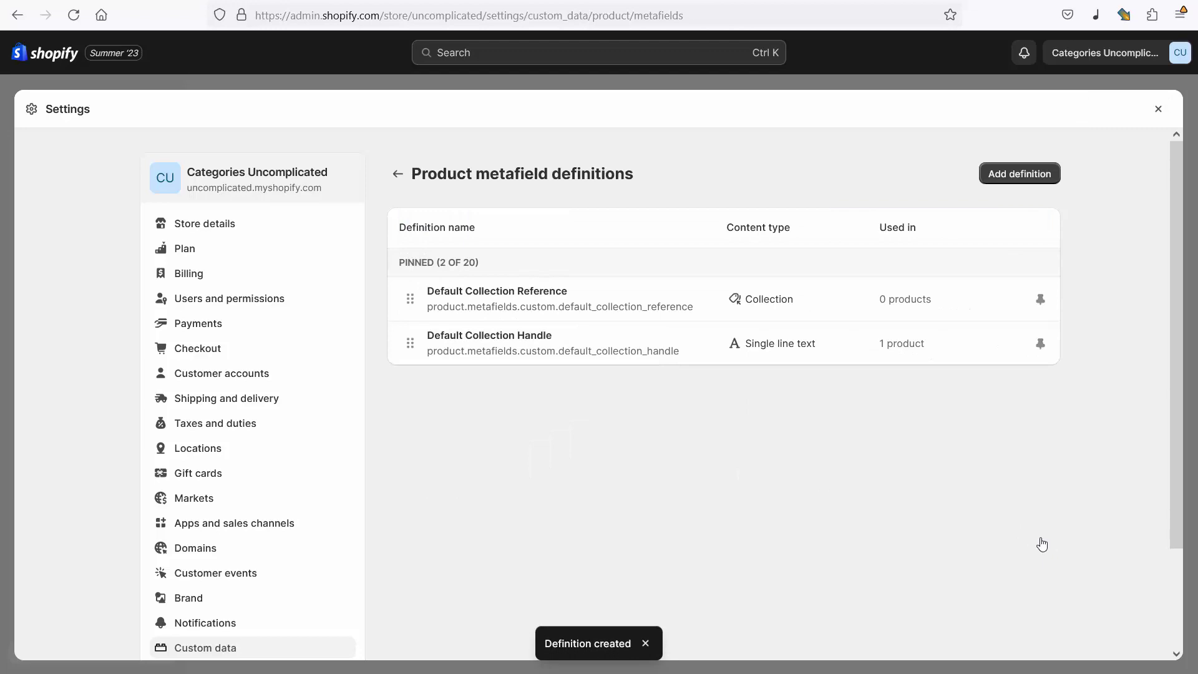
Close Settings, find Studio Chrome Floor Light via 'chrome', and scroll to its Metafields.
left_click(1159, 109)
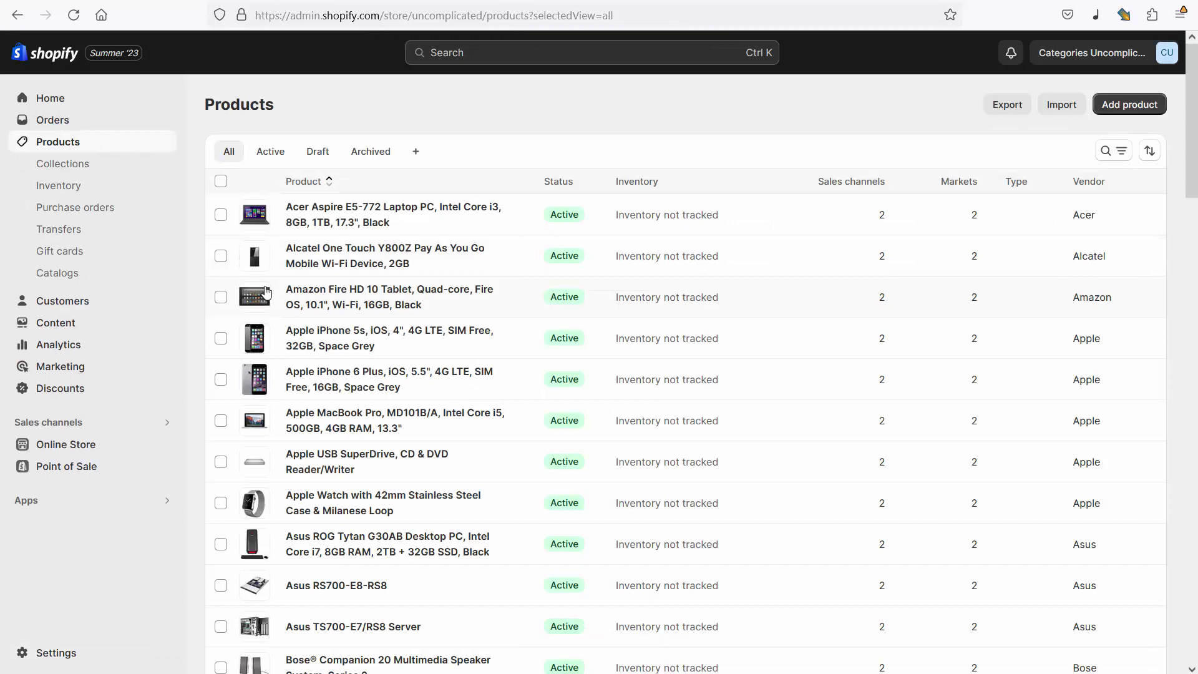
type("fchrome")
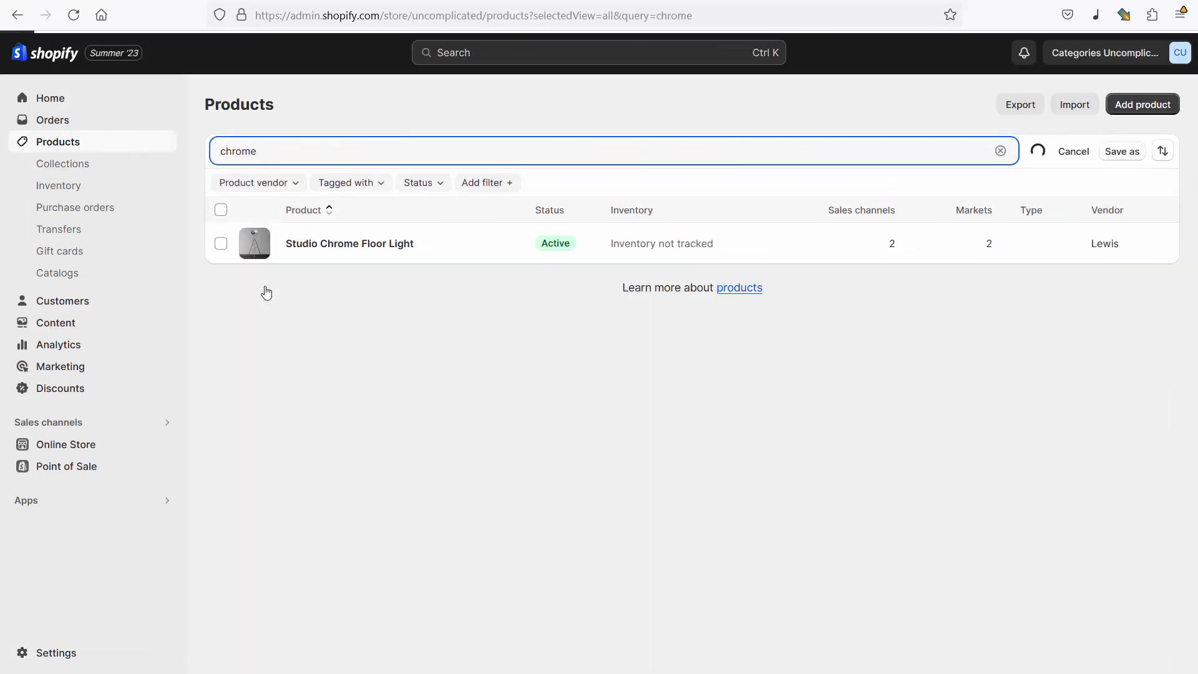
left_click(370, 243)
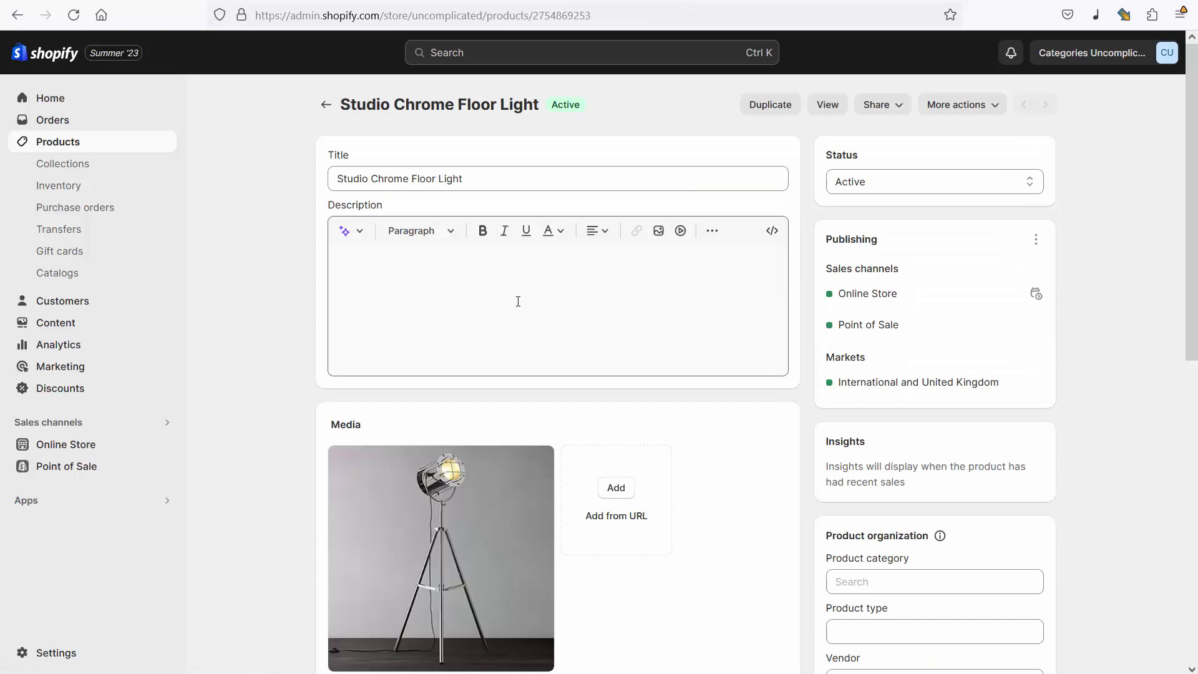
scroll(518, 302, "down", 6)
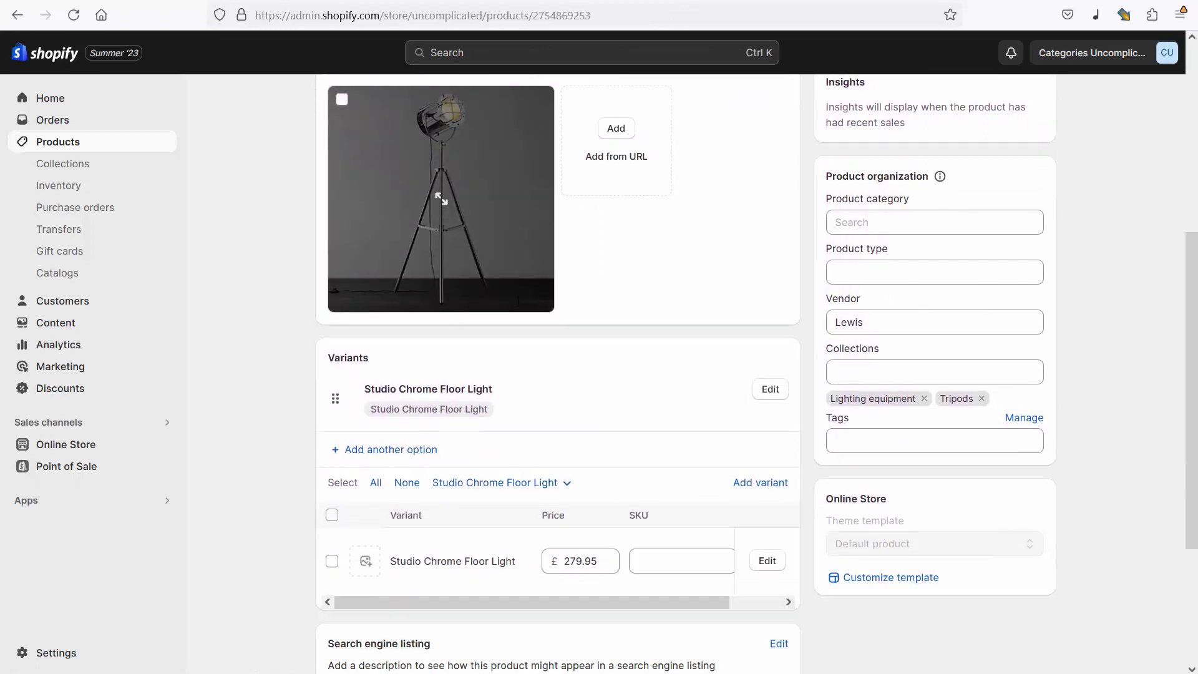
scroll(441, 199, "down", 4)
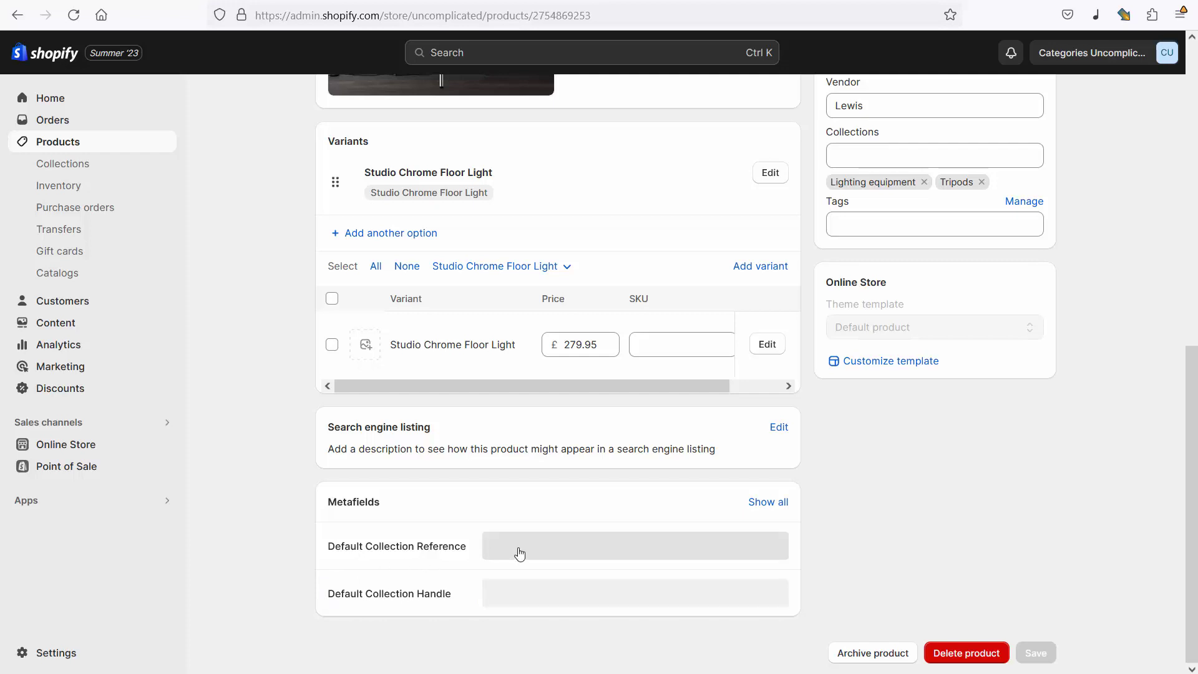
Pick Tripods in the collection picker for Default Collection Reference and save the Studio Chrome Floor Light.
left_click(542, 556)
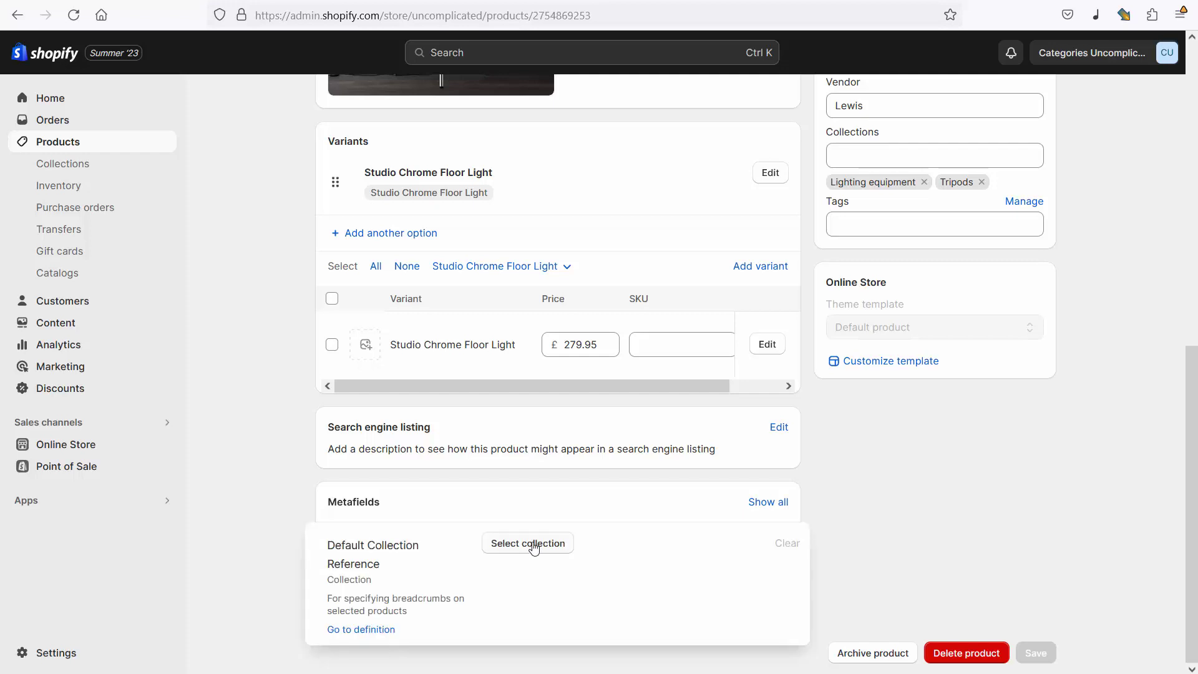
left_click(533, 544)
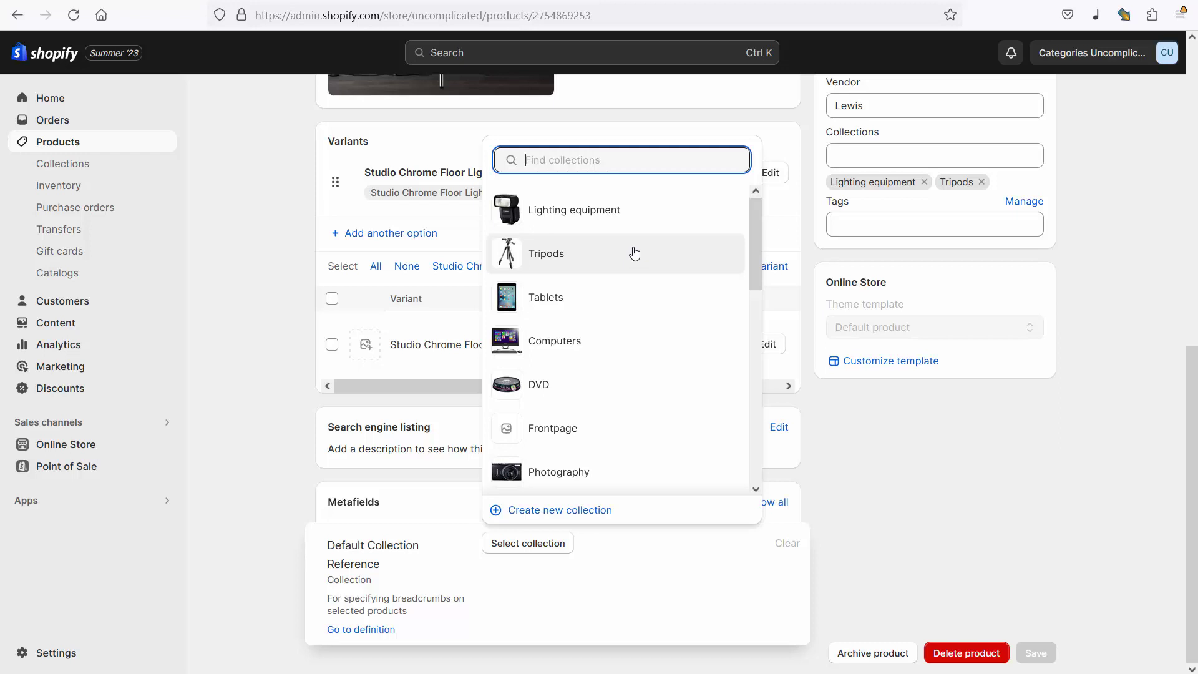
left_click(683, 1)
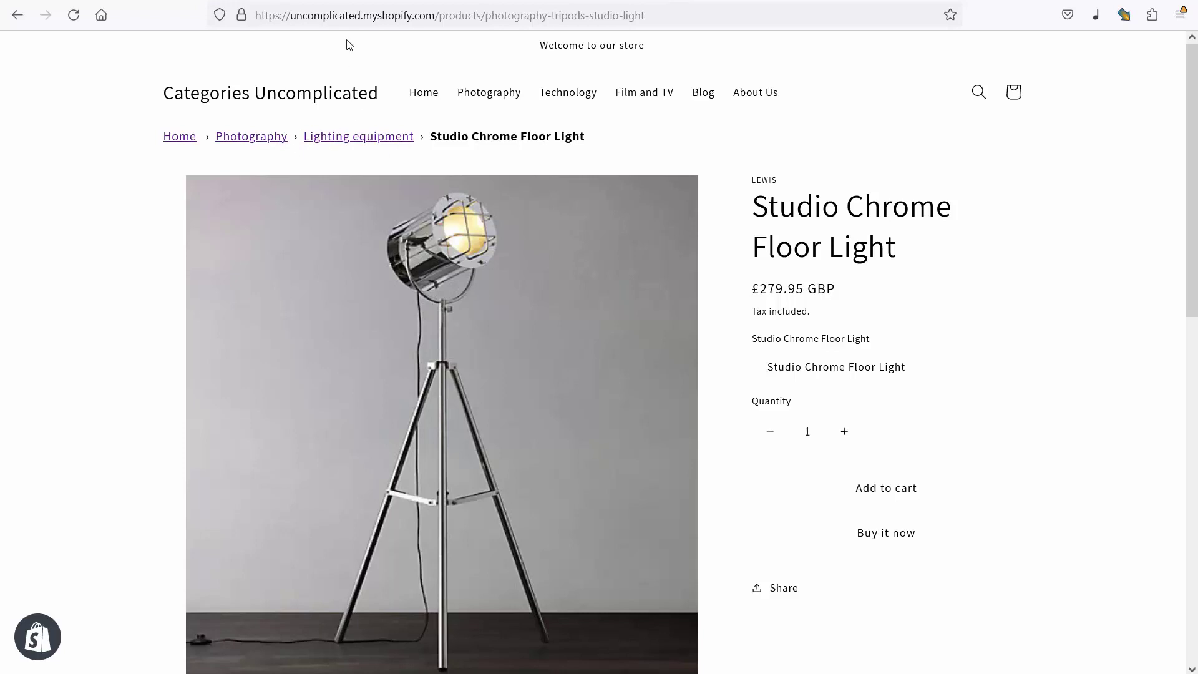
left_click(348, 2)
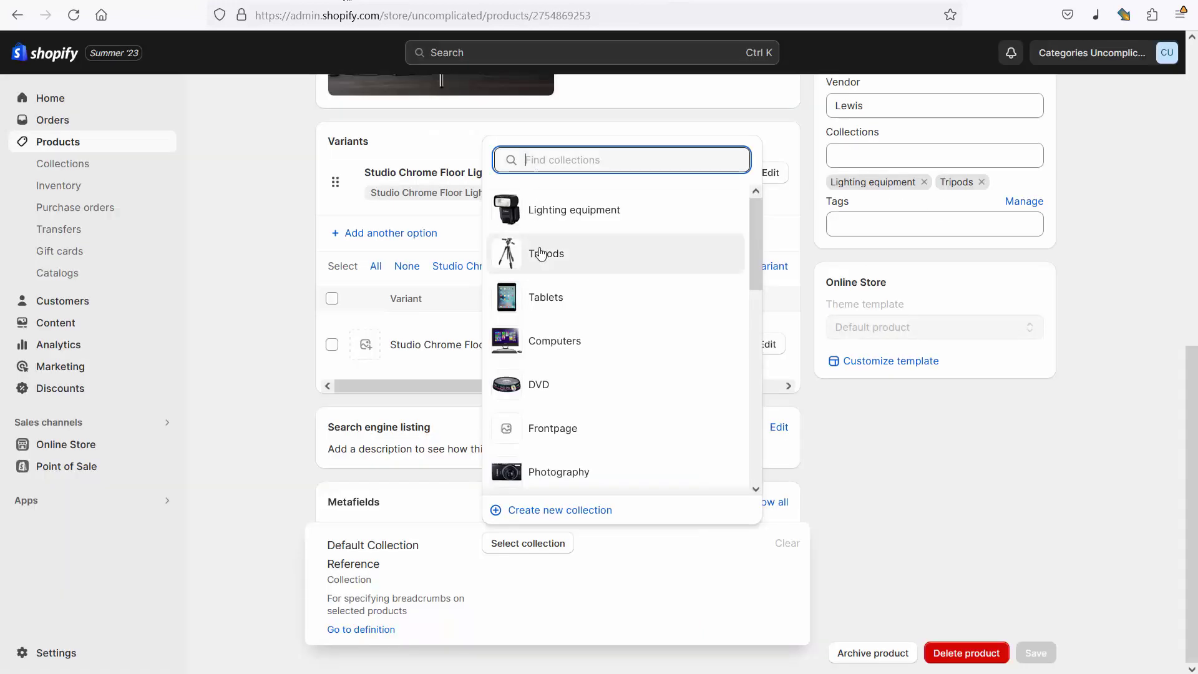
left_click(542, 254)
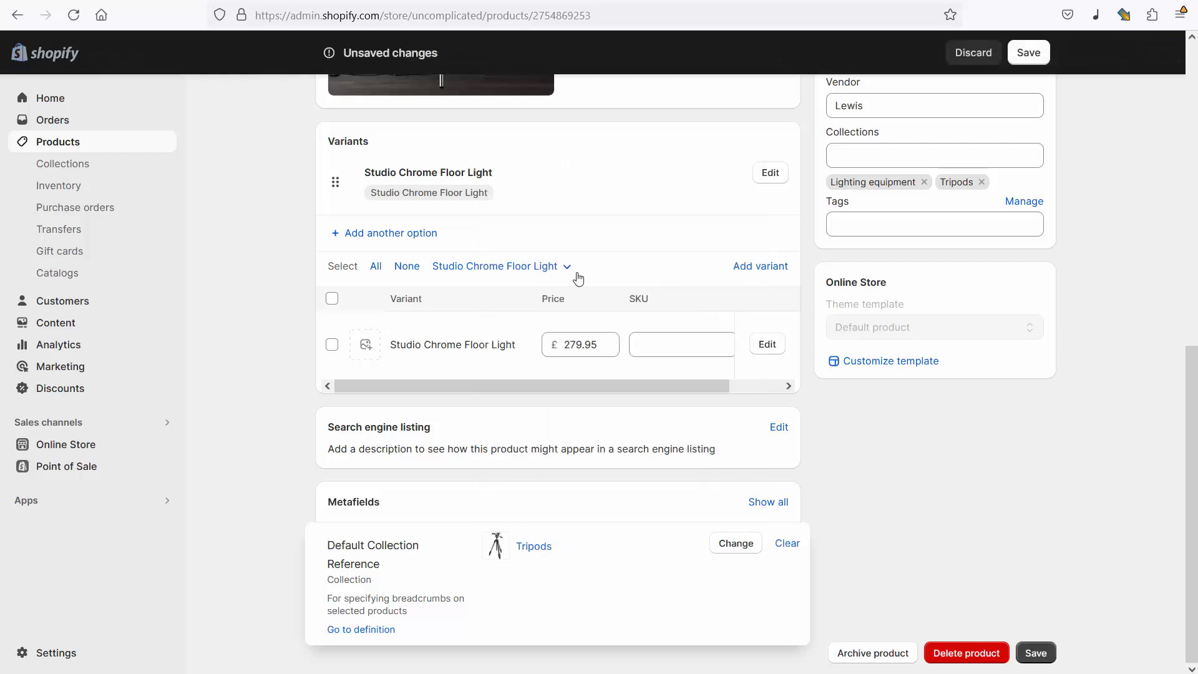
left_click(1031, 653)
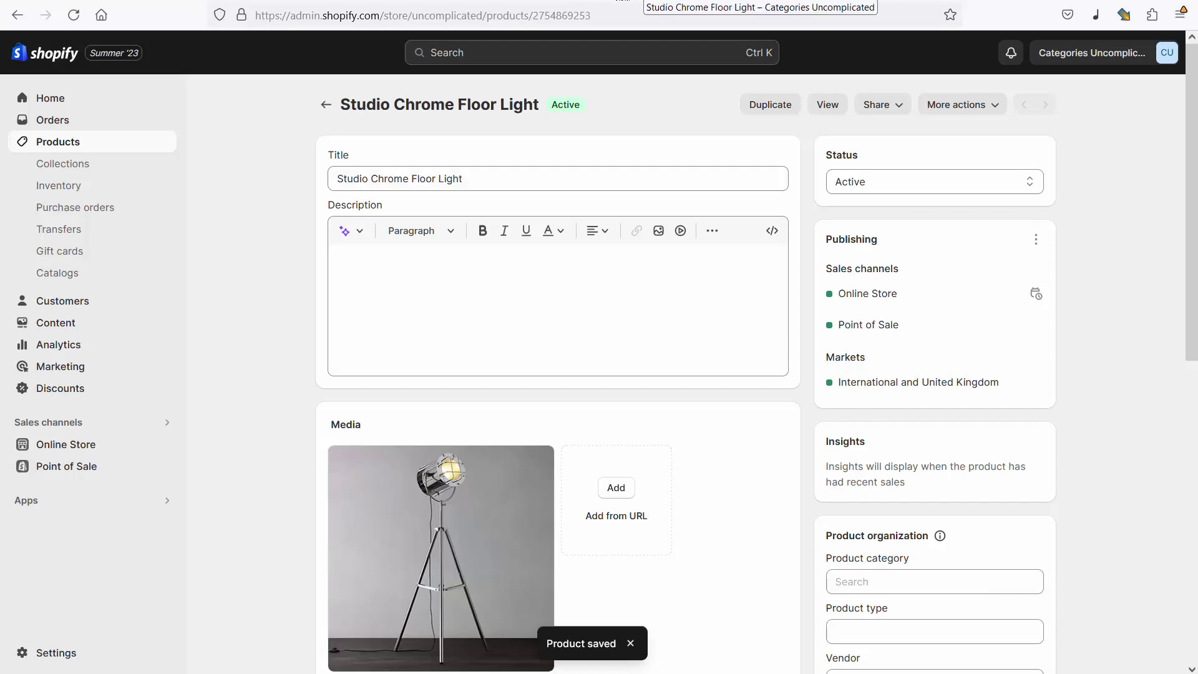
left_click(623, 2)
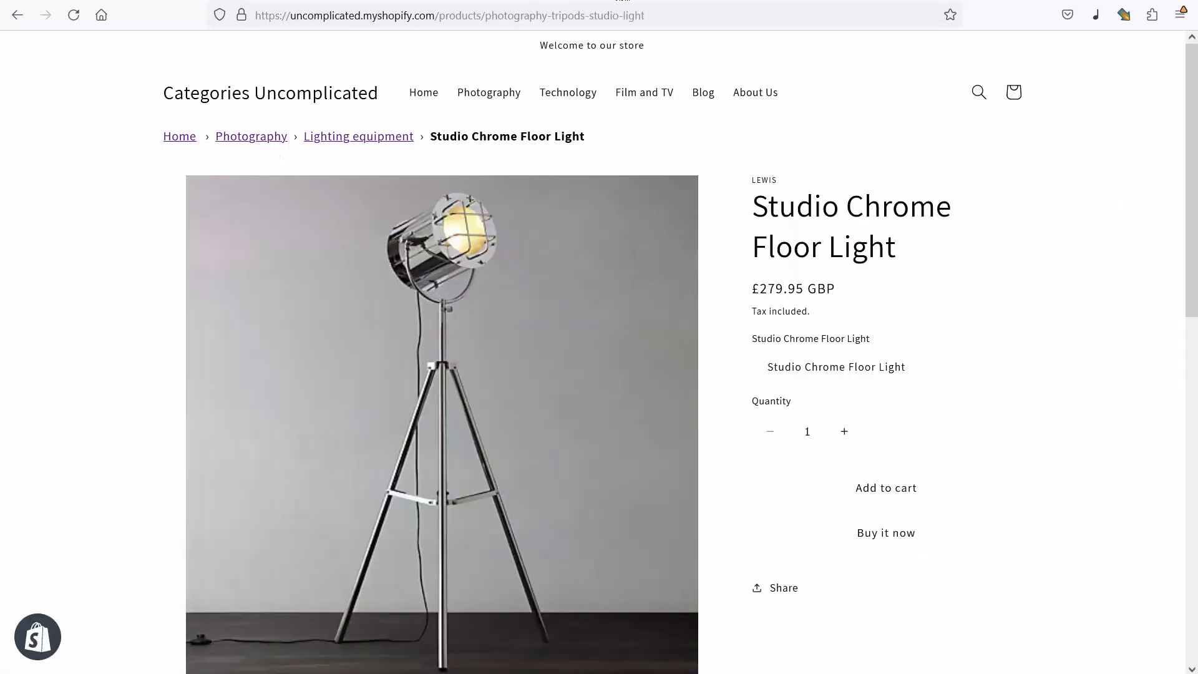
key("F5")
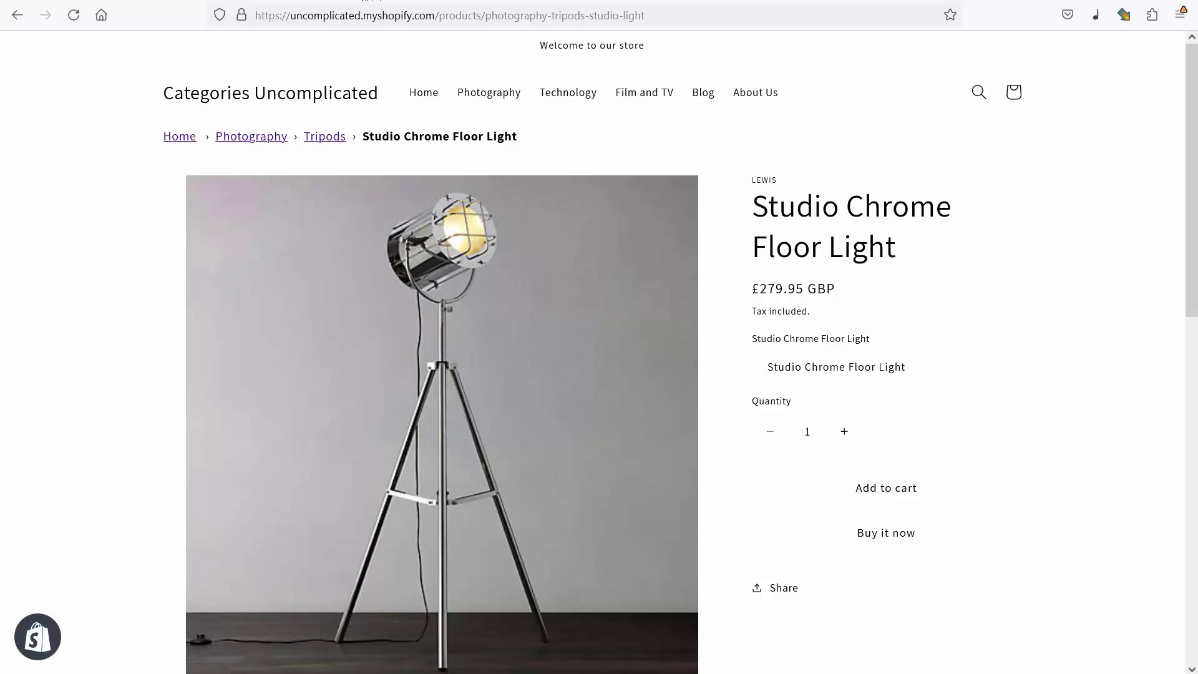
key("ctrl+Tab")
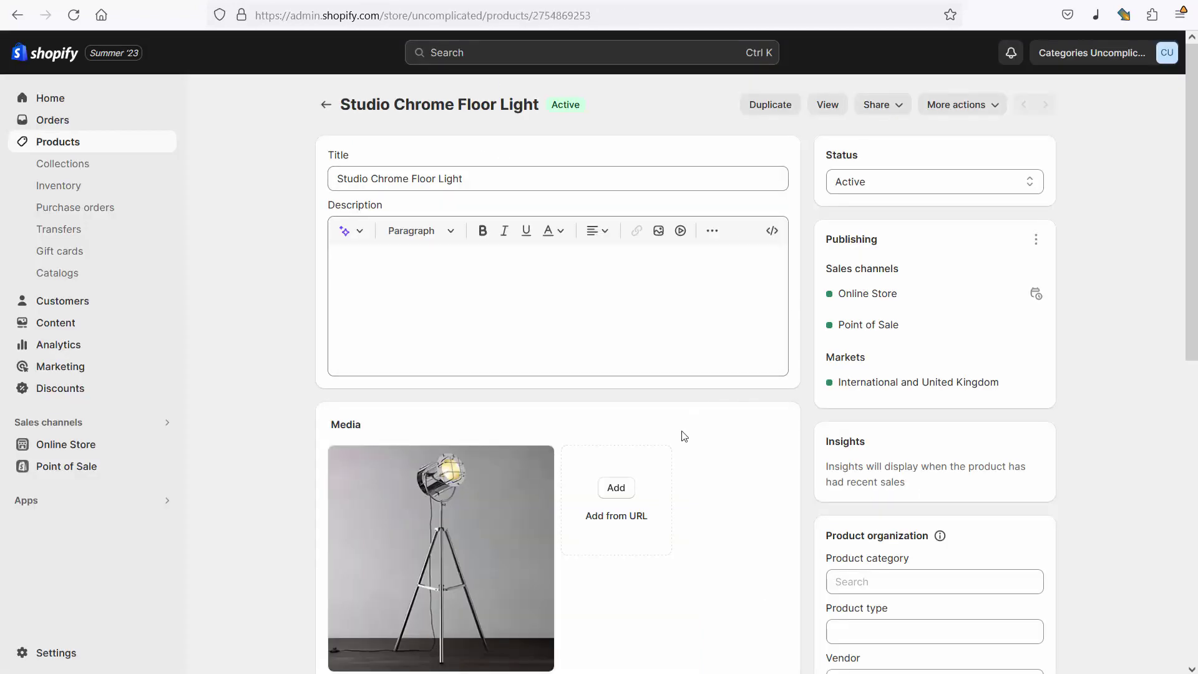
Change the Default Collection Reference to Lighting equipment, save, and reload the storefront page.
scroll(682, 433, "down", 5)
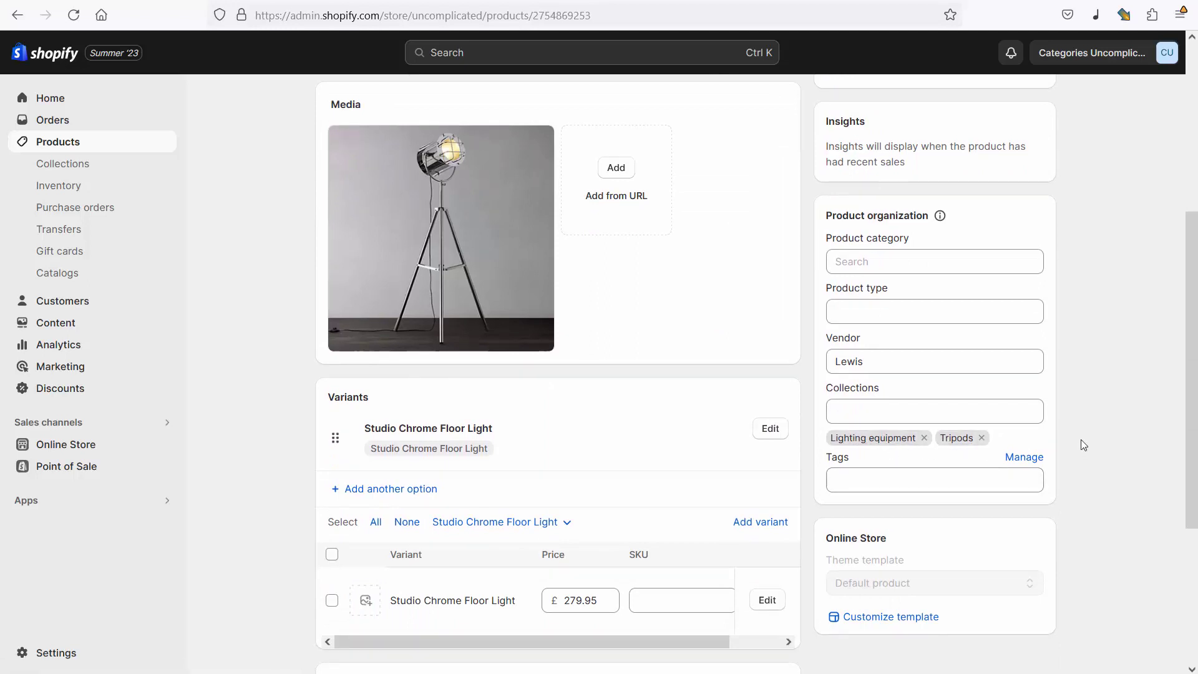
scroll(1084, 445, "down", 2)
scroll(1085, 445, "down", 3)
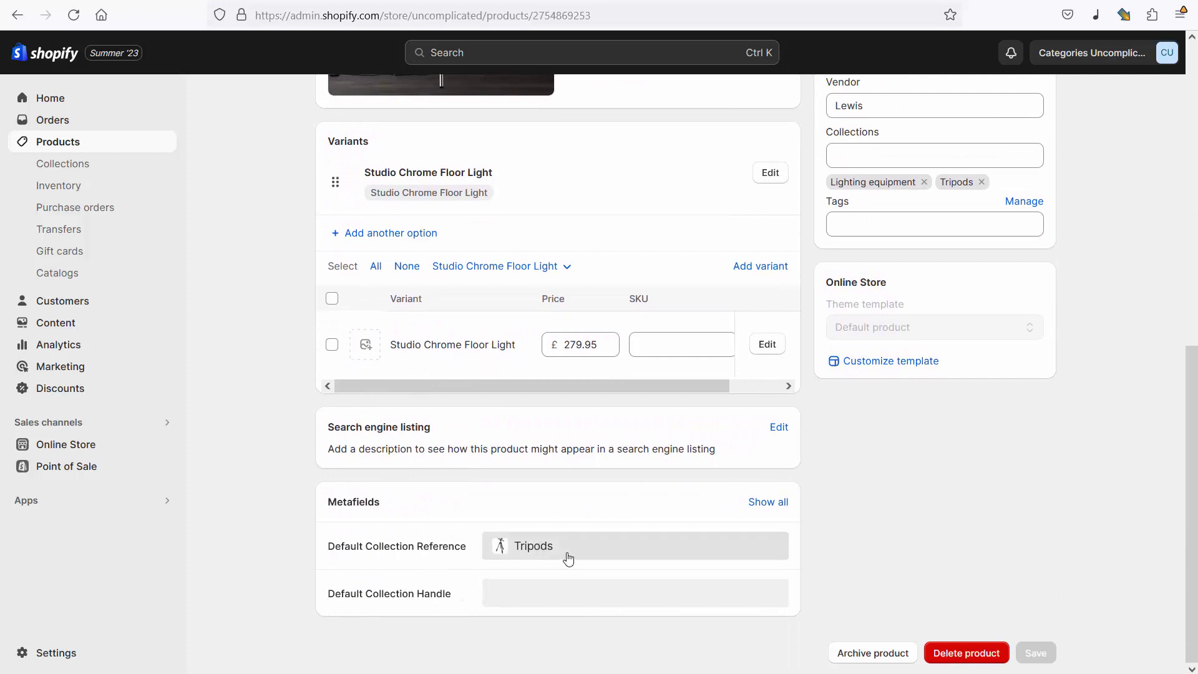
left_click(568, 556)
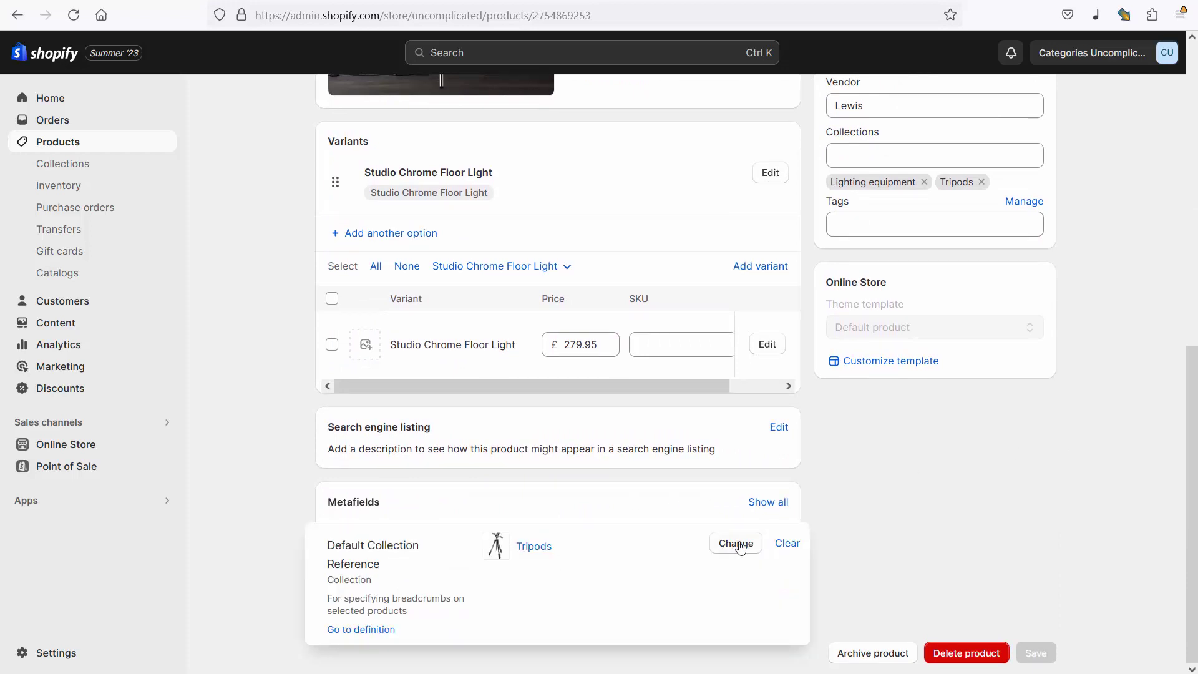
left_click(736, 544)
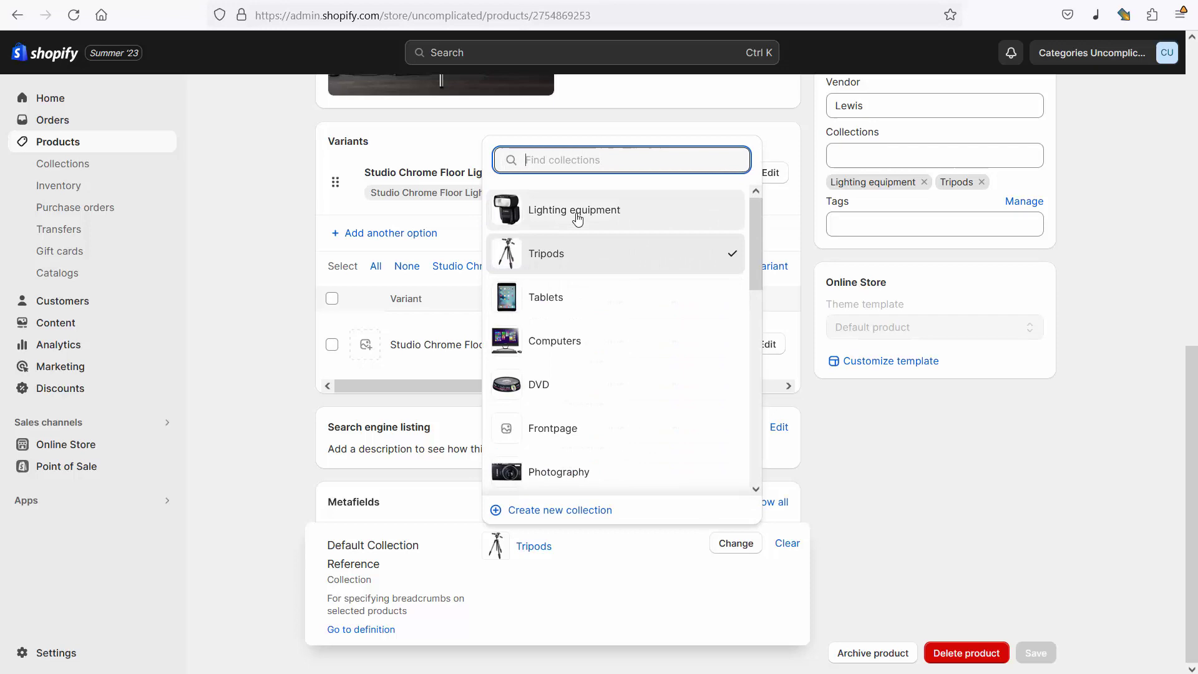
left_click(549, 211)
left_click(1035, 653)
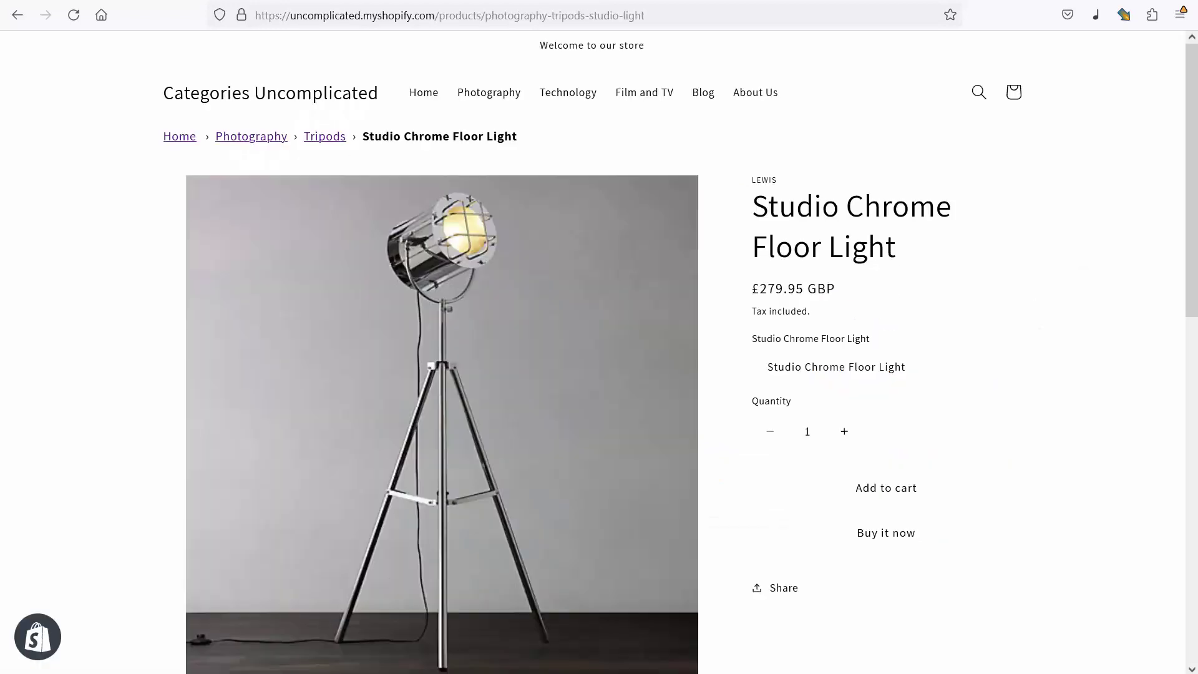
key("F5")
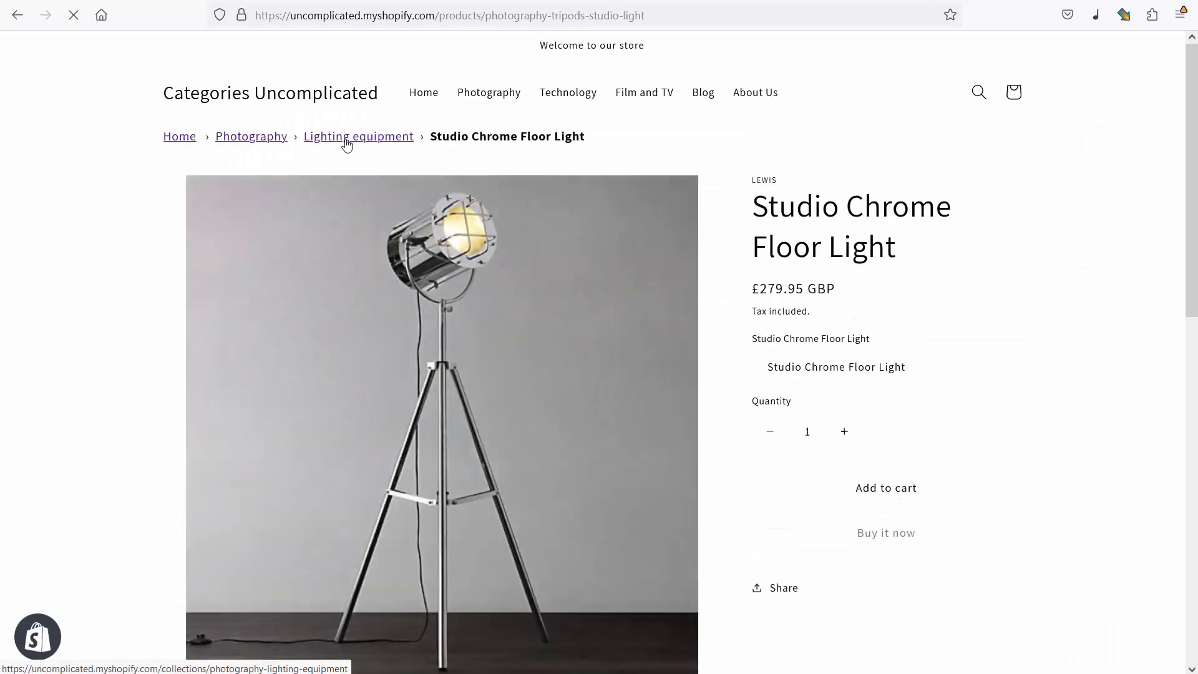
Clear the Default Collection Reference metafield, save the product, and reload the storefront breadcrumb.
left_click(324, 3)
scroll(779, 406, "down", 8)
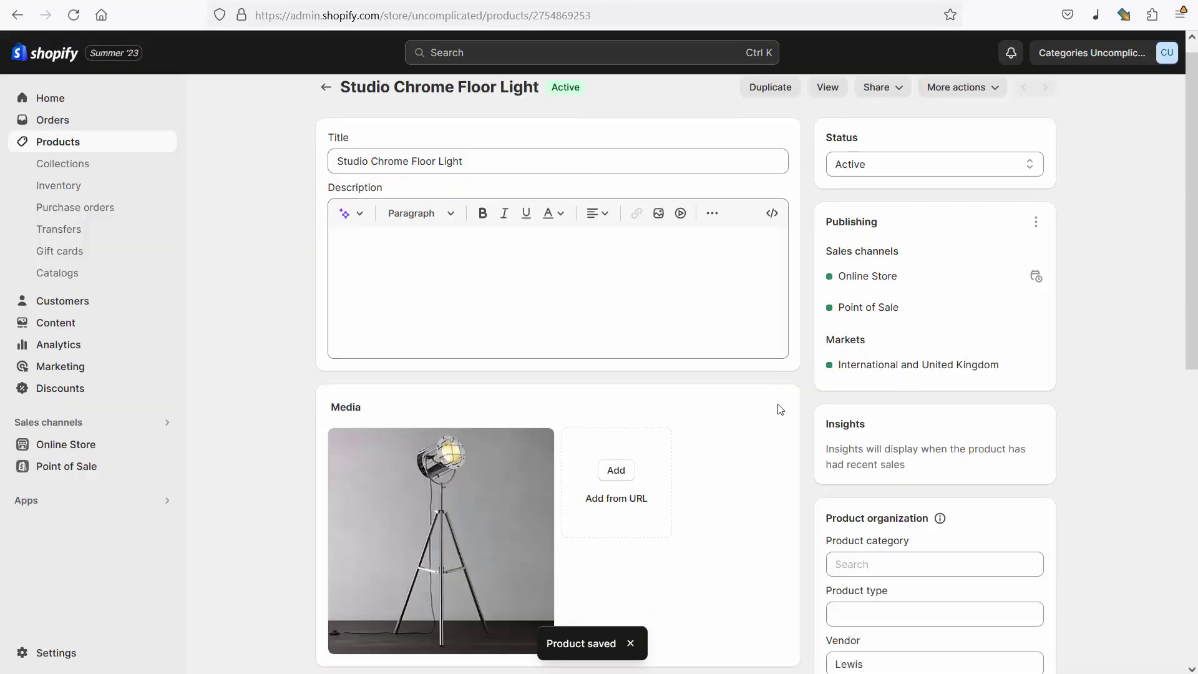
scroll(703, 527, "down", 3)
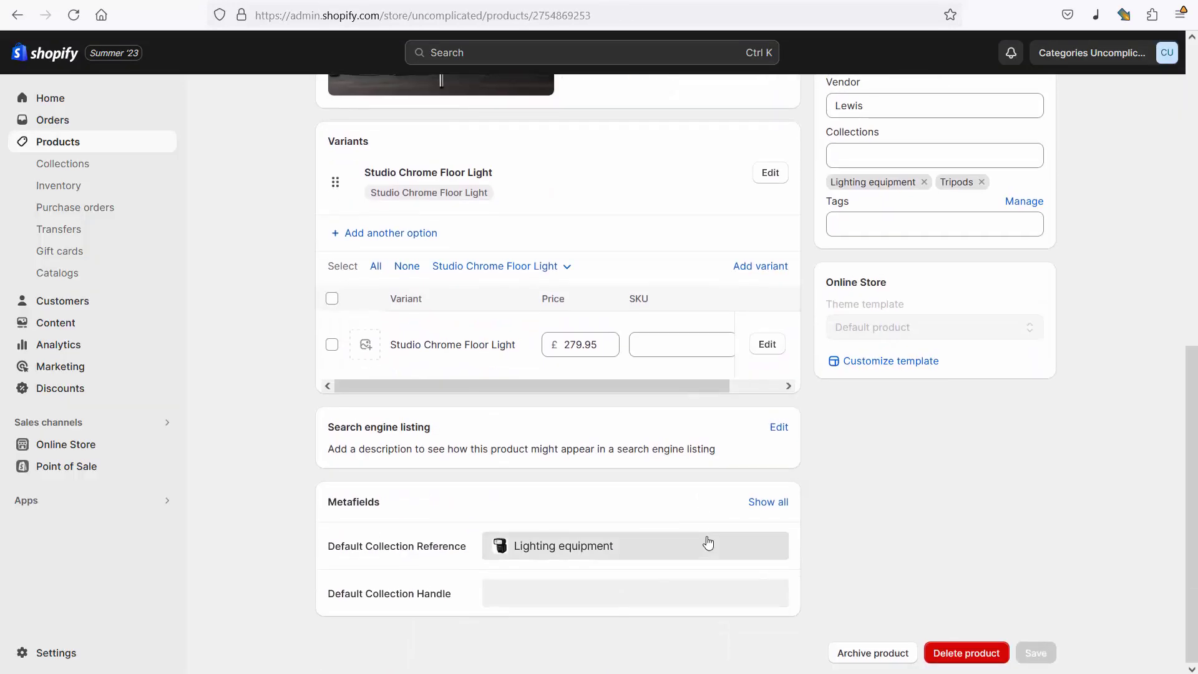
left_click(704, 550)
left_click(788, 544)
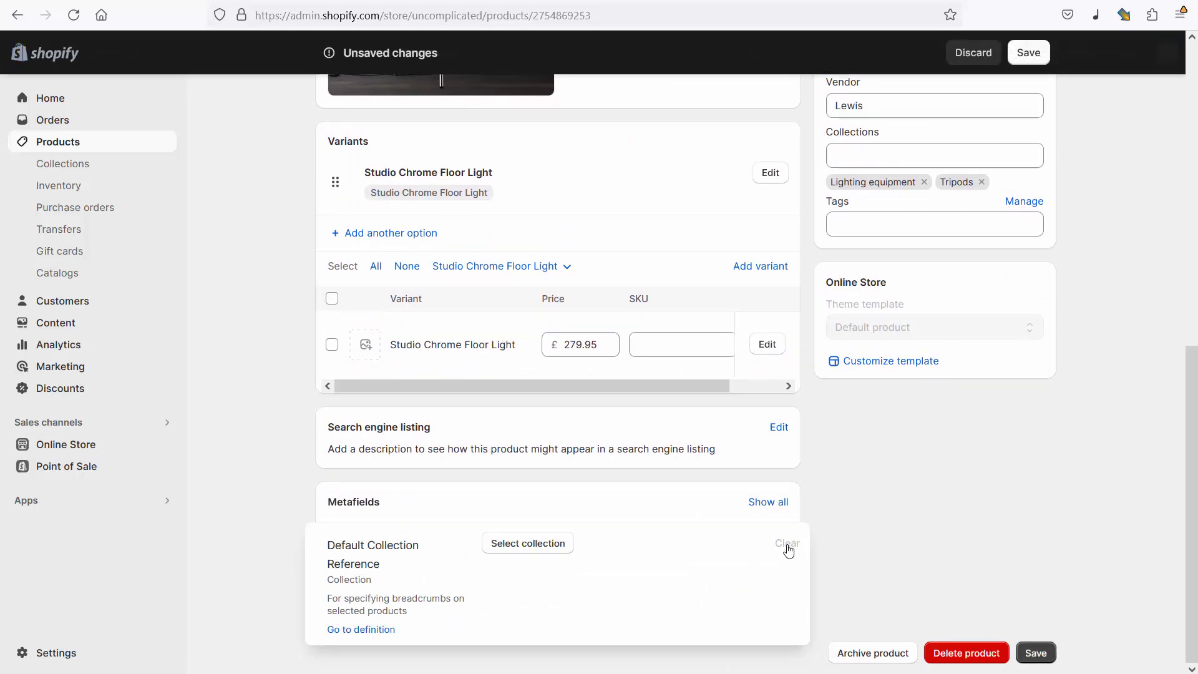
left_click(1035, 653)
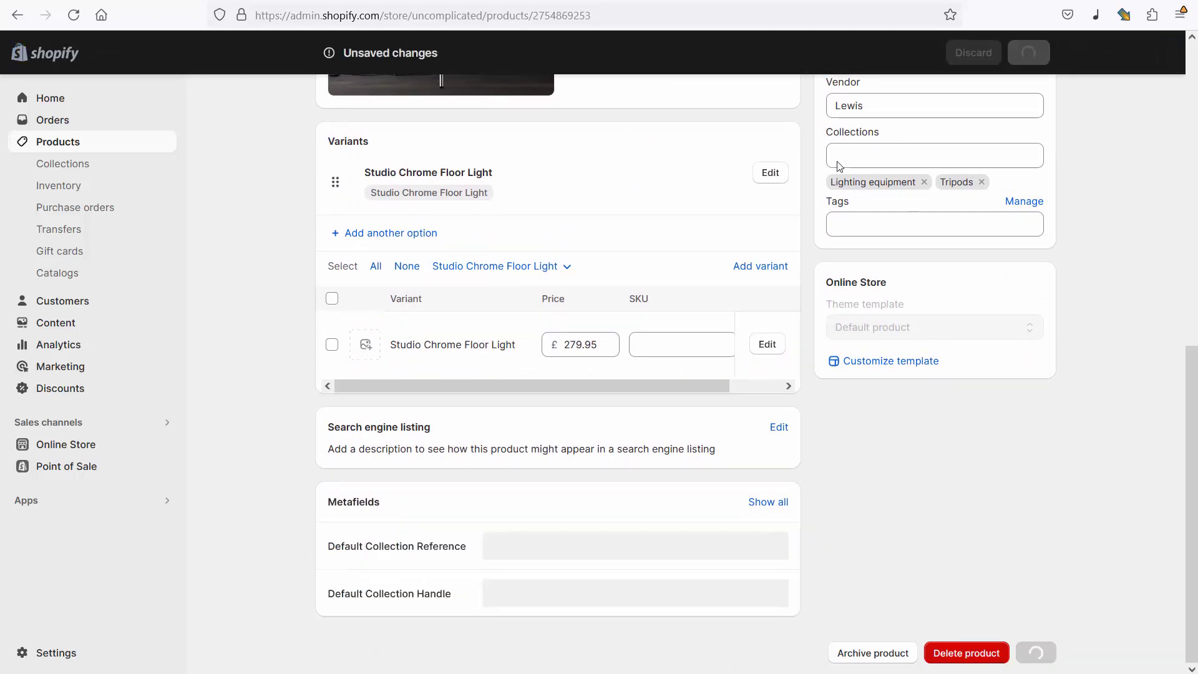
key("ctrl+Tab")
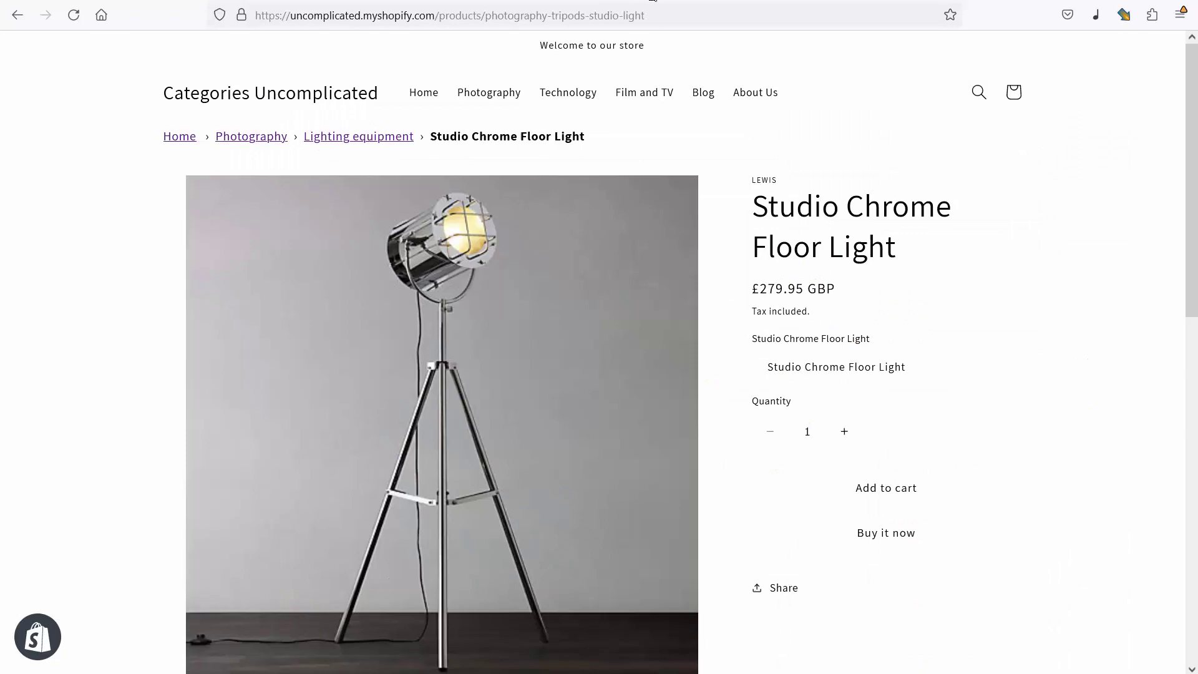
key("F5")
In the admin product editor, choose Tripods again for Default Collection Reference and save.
key("ctrl+Tab")
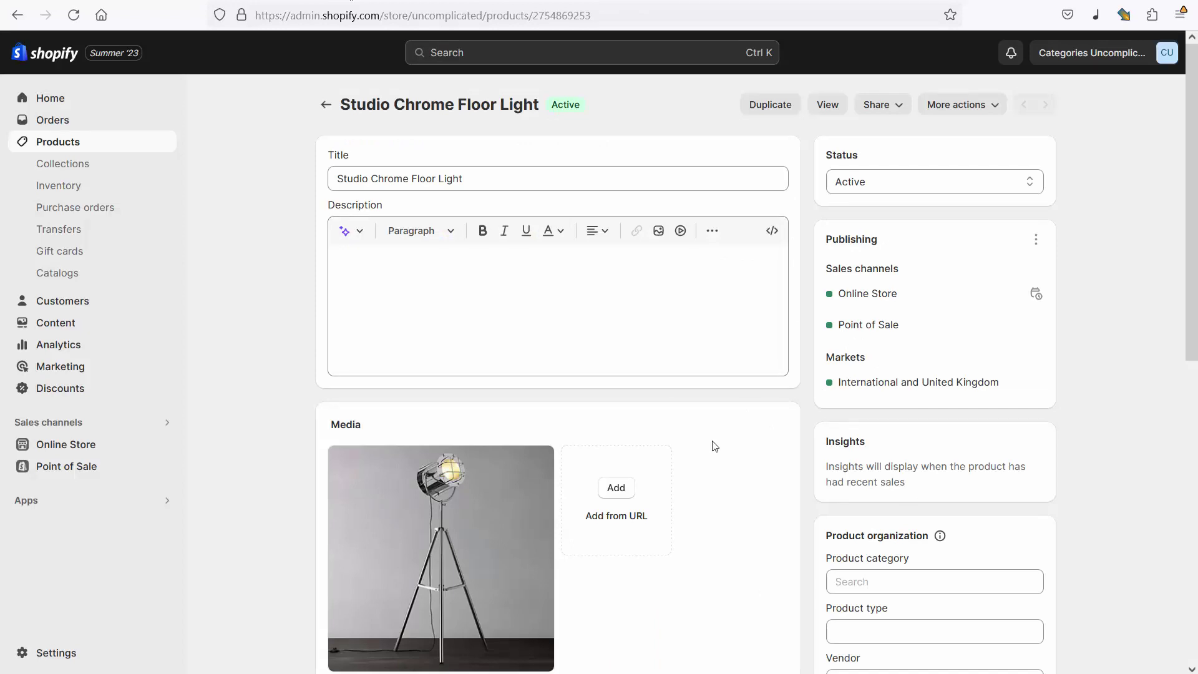
scroll(715, 446, "down", 5)
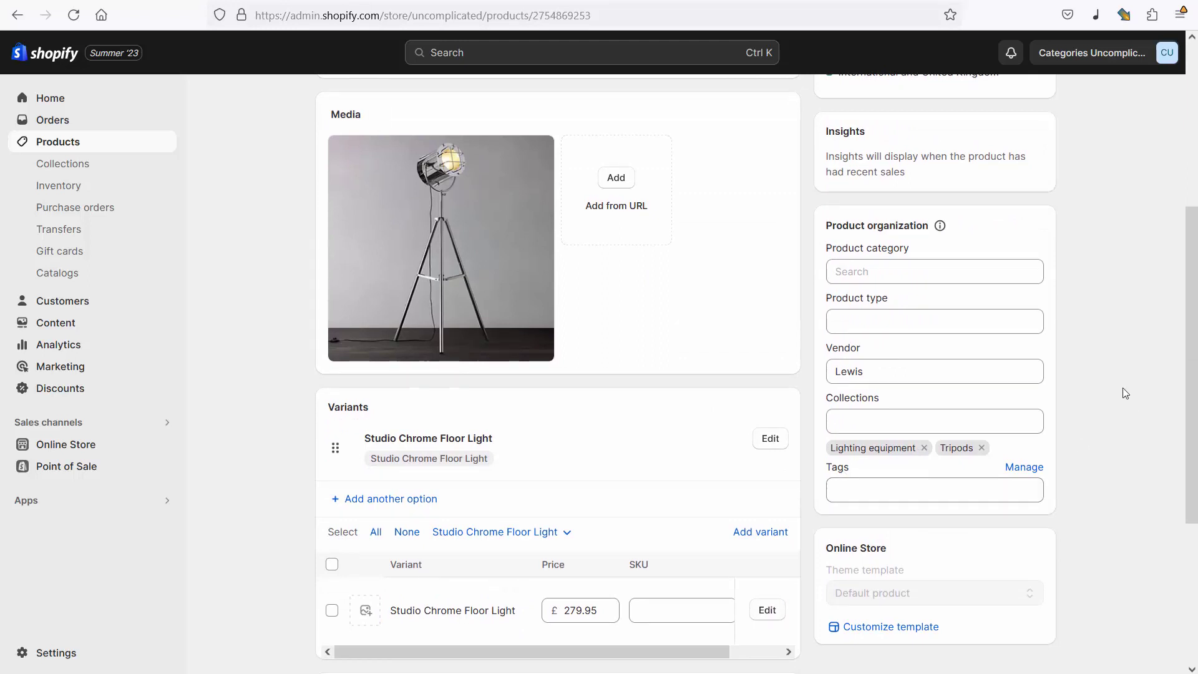
scroll(1121, 394, "down", 4)
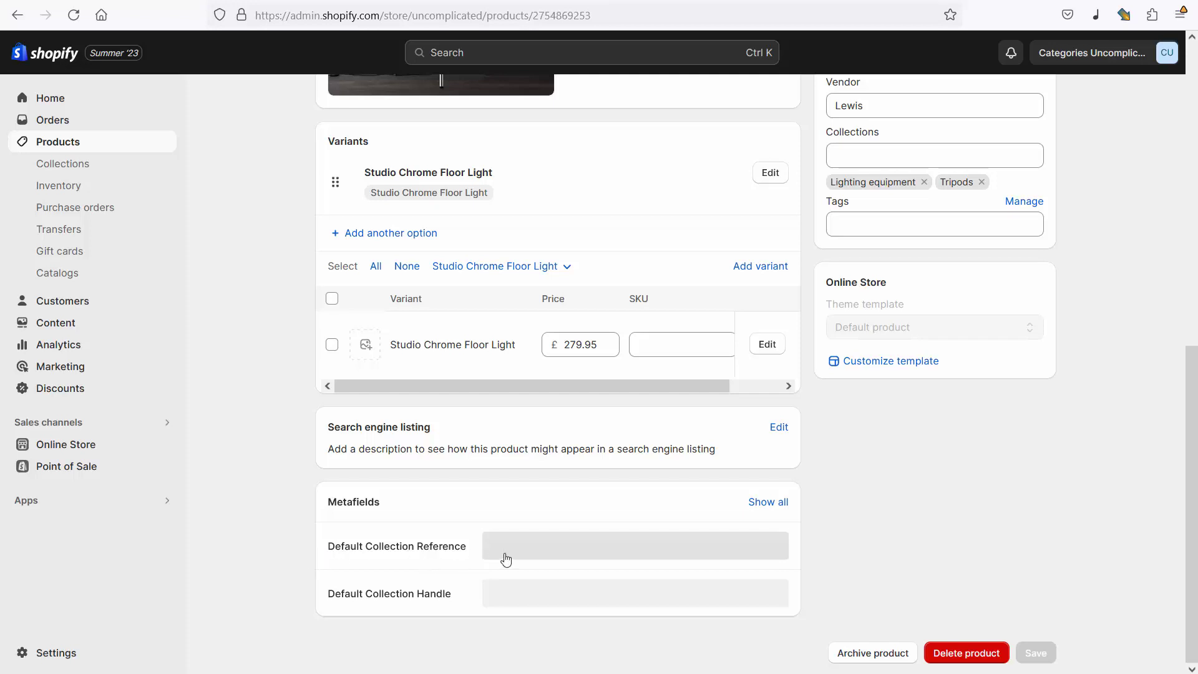
left_click(562, 556)
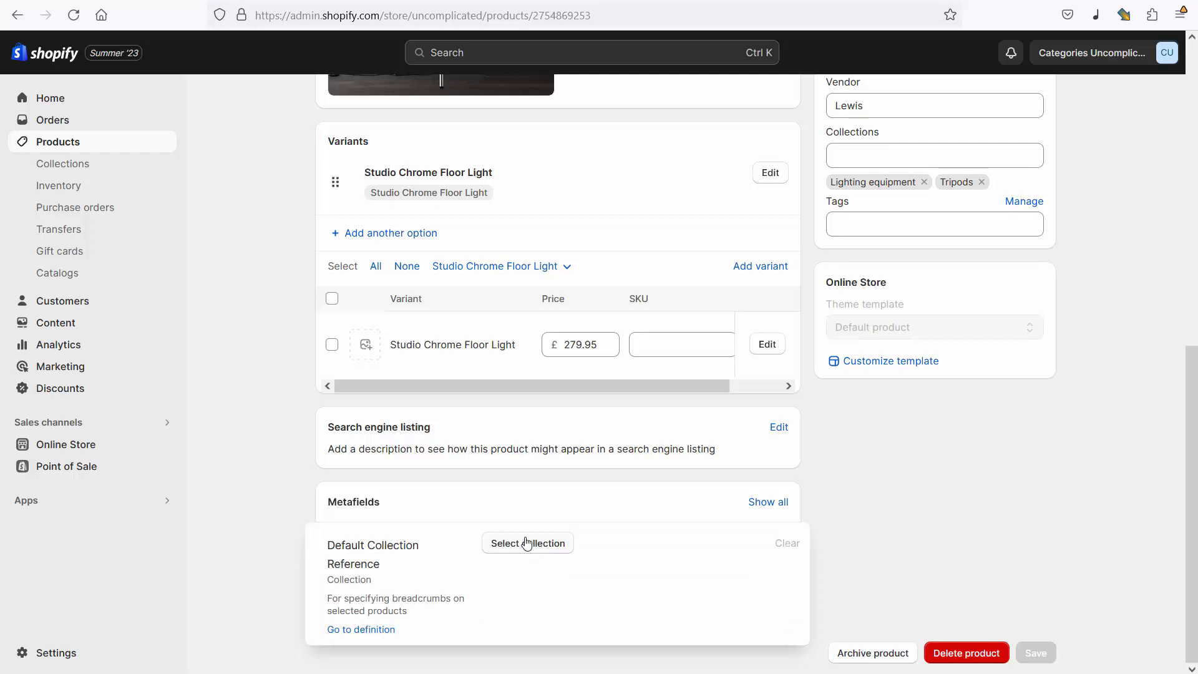
left_click(527, 543)
left_click(571, 255)
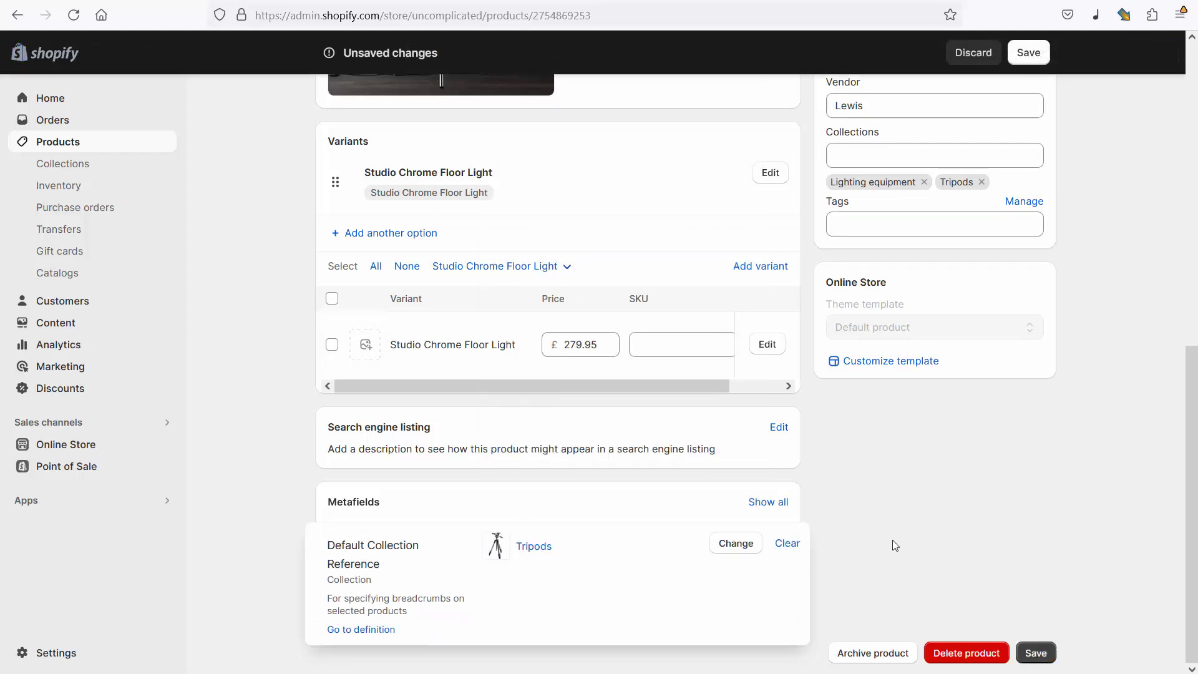
left_click(1036, 653)
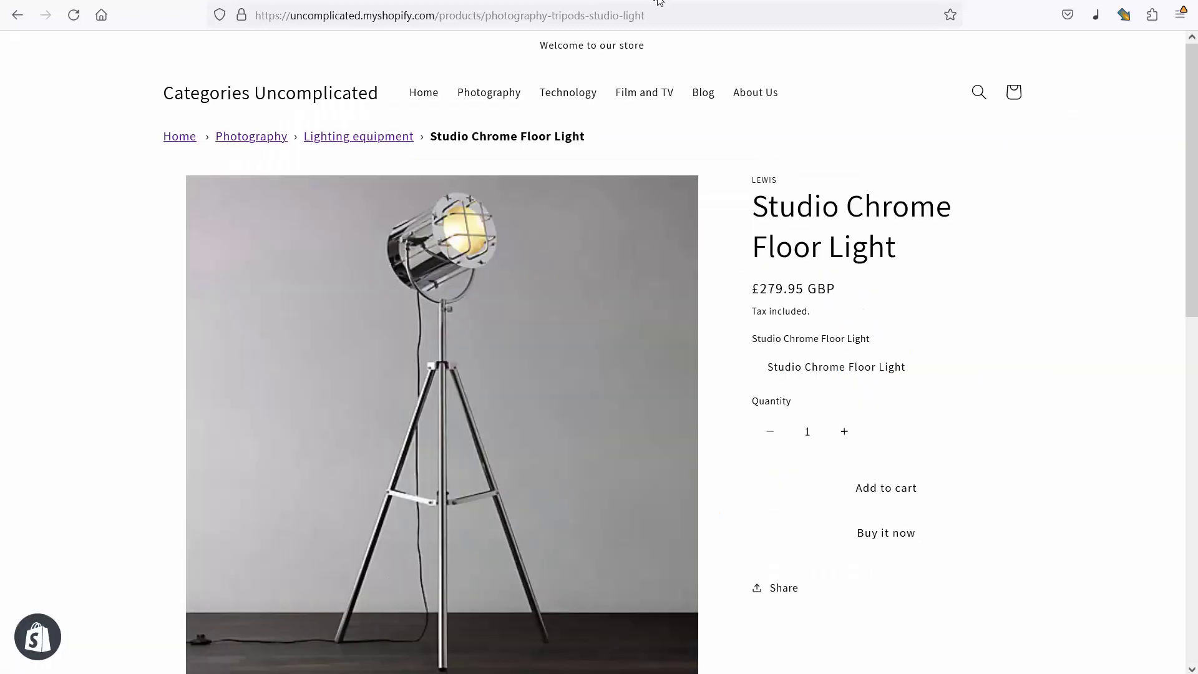
Reload the storefront page to confirm the breadcrumb reads Home › Photography › Tripods.
key("F5")
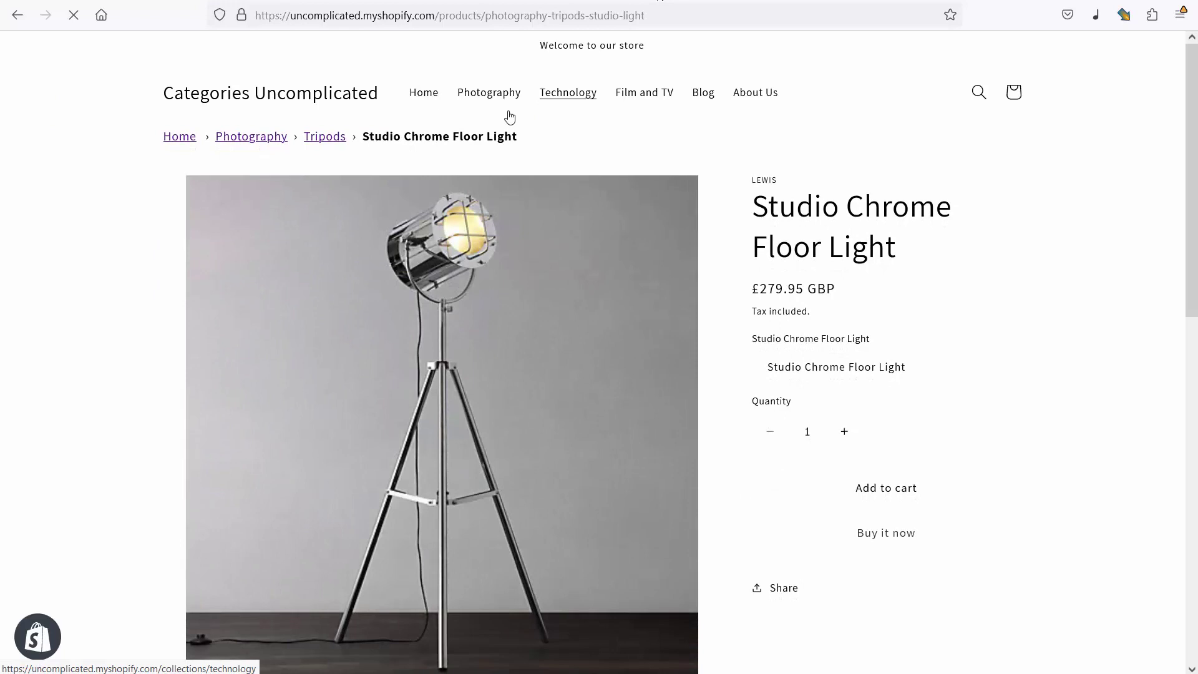